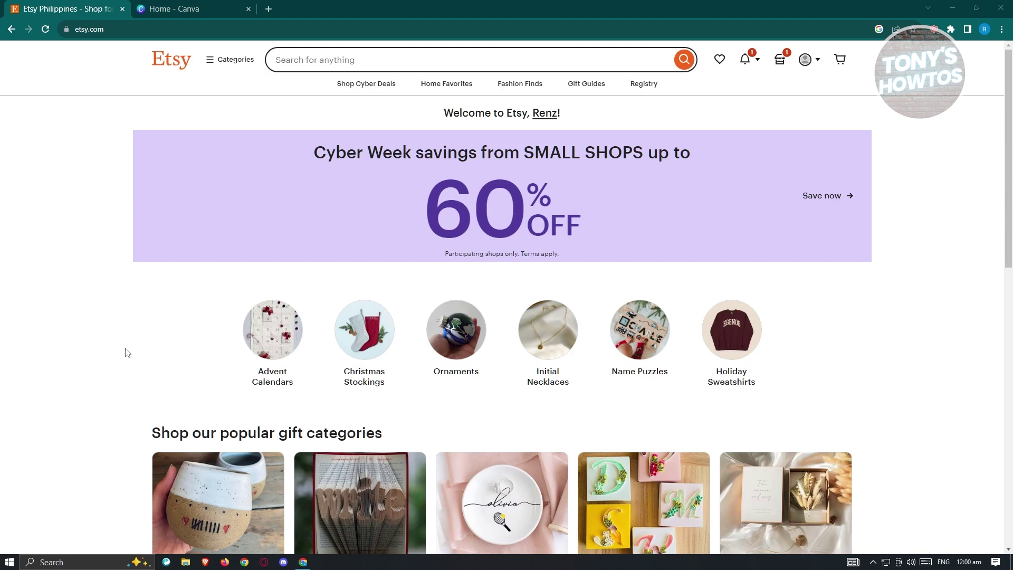
Step: Go to the Shop Manager's Listings page and start a new listing
click(780, 62)
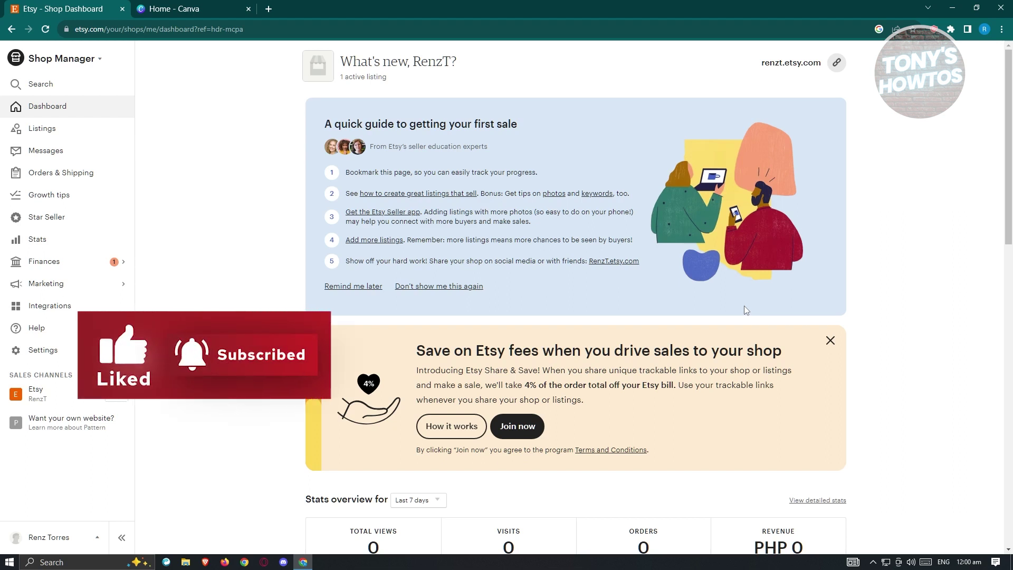
click(61, 131)
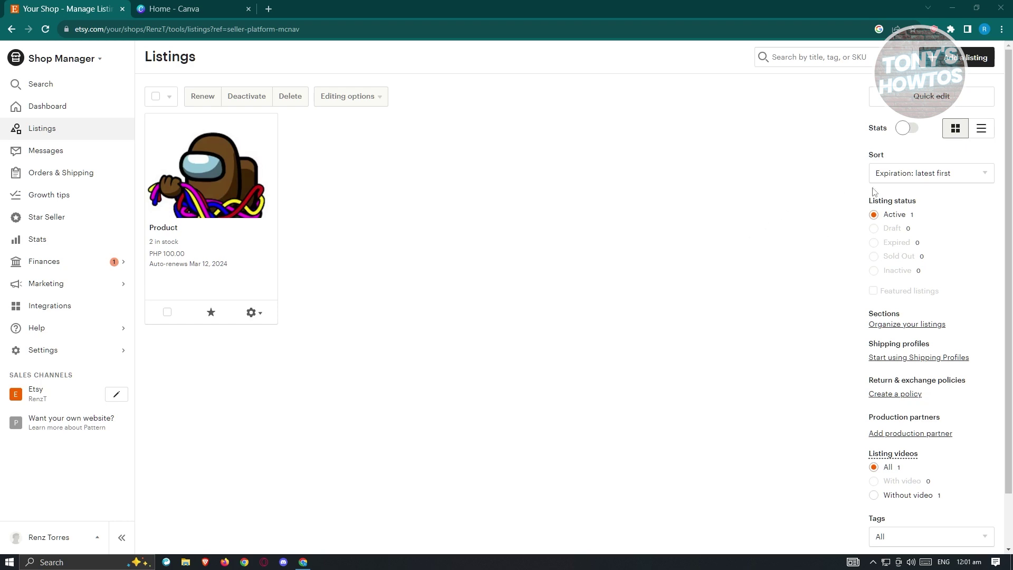
click(940, 68)
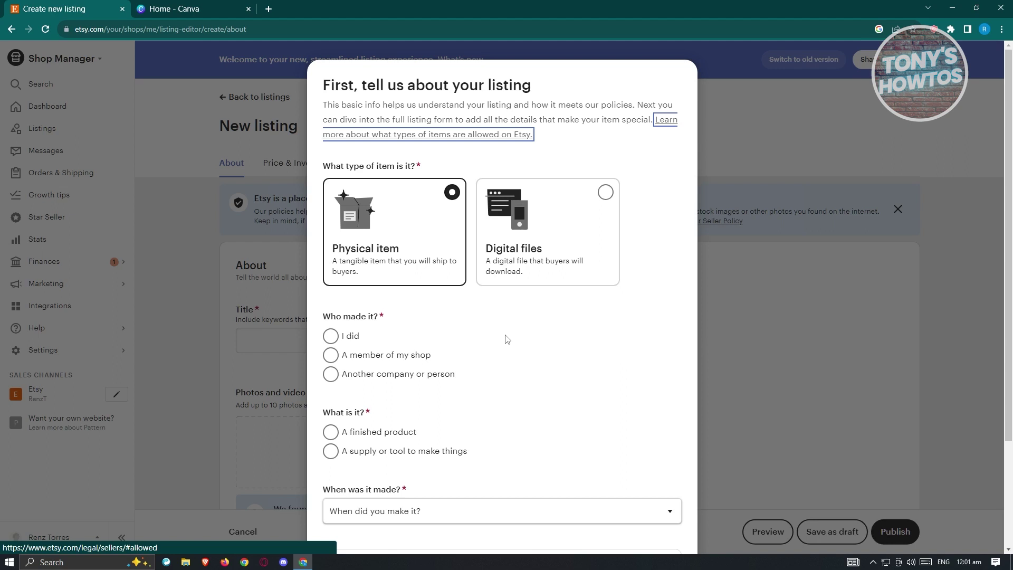
Step: Mark the item as digital files, made by you, a finished product, made to order, then continue
click(604, 191)
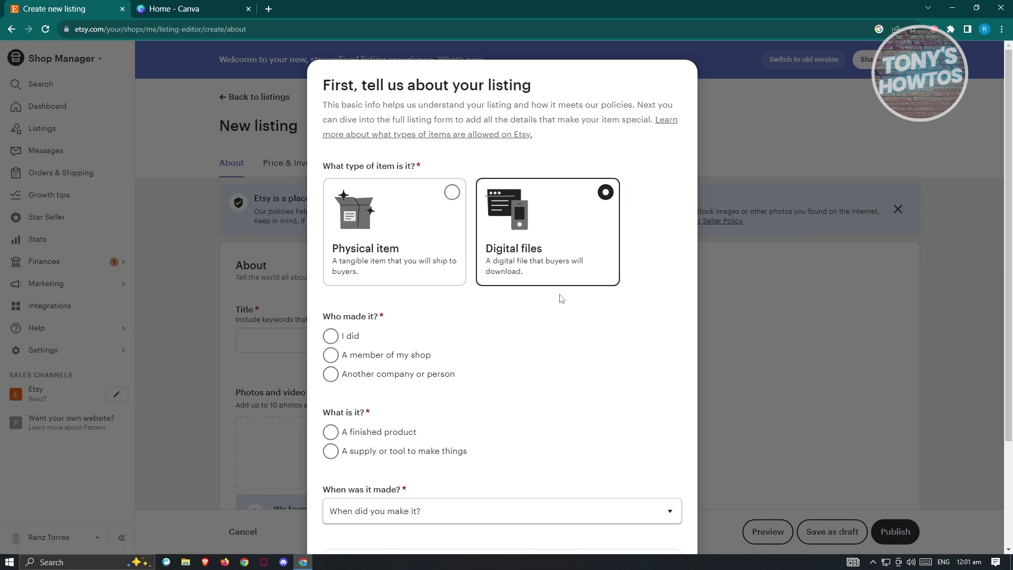
scroll(561, 299, down, 3)
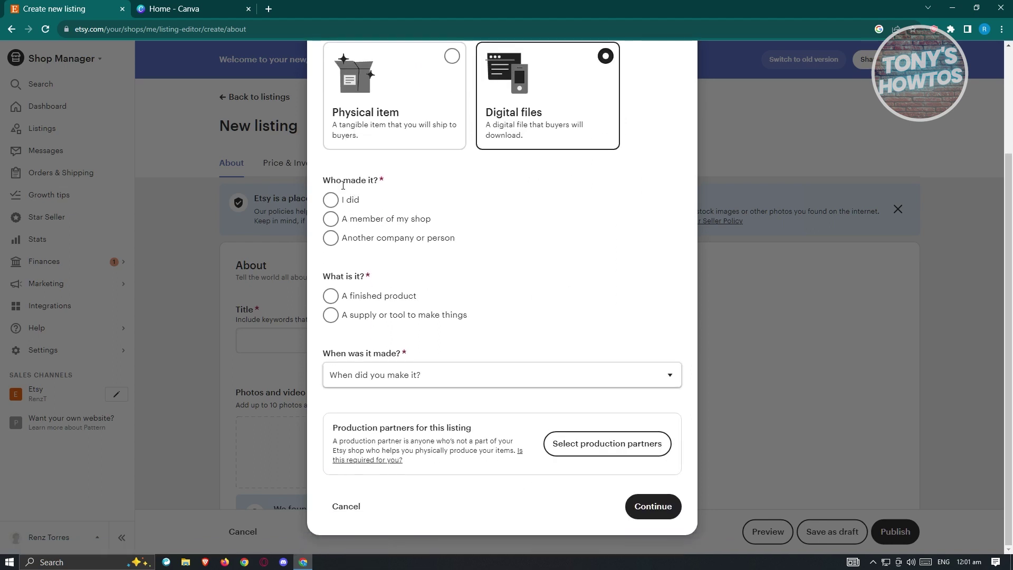
click(332, 200)
click(334, 298)
click(374, 379)
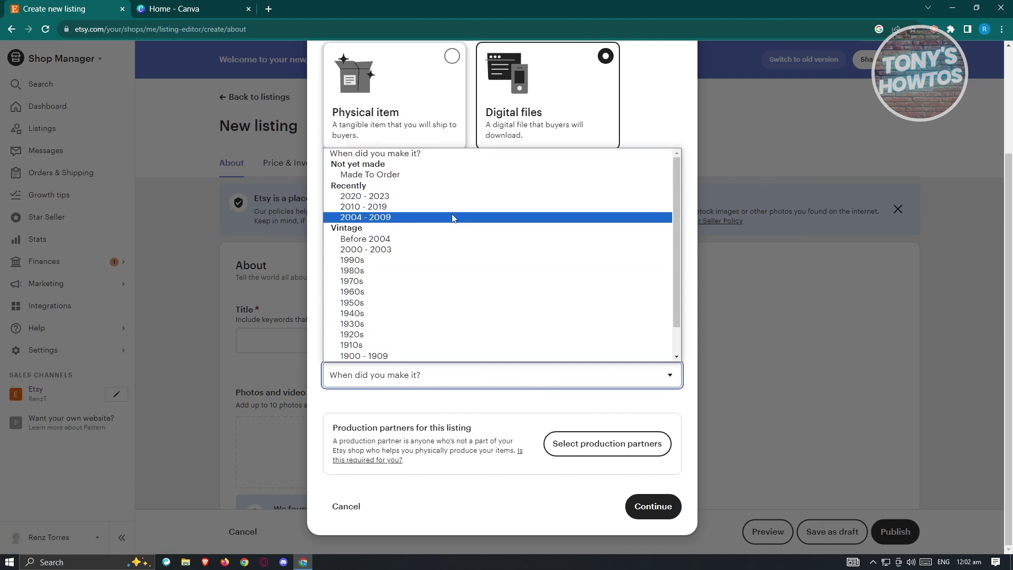
click(407, 174)
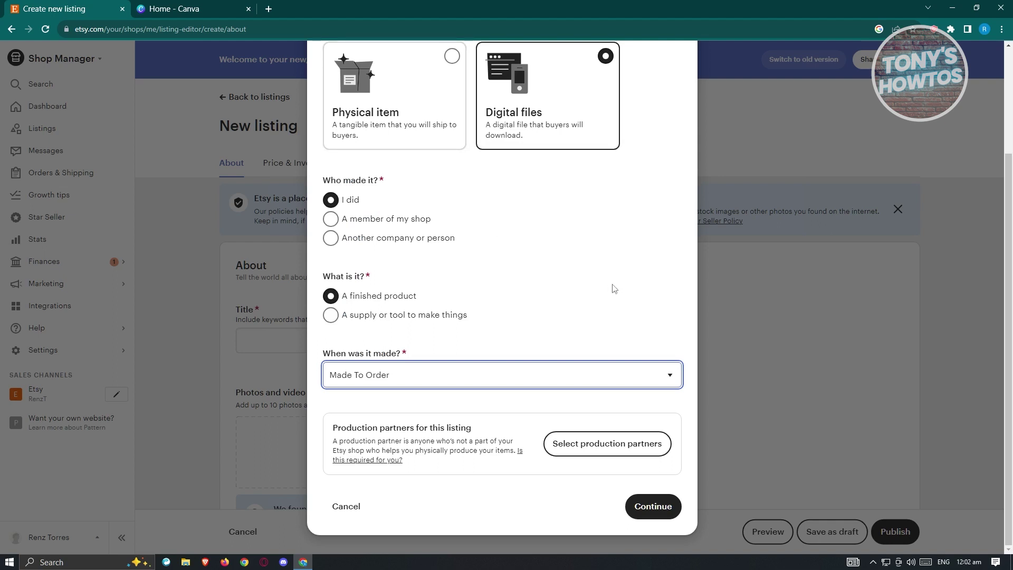
click(653, 506)
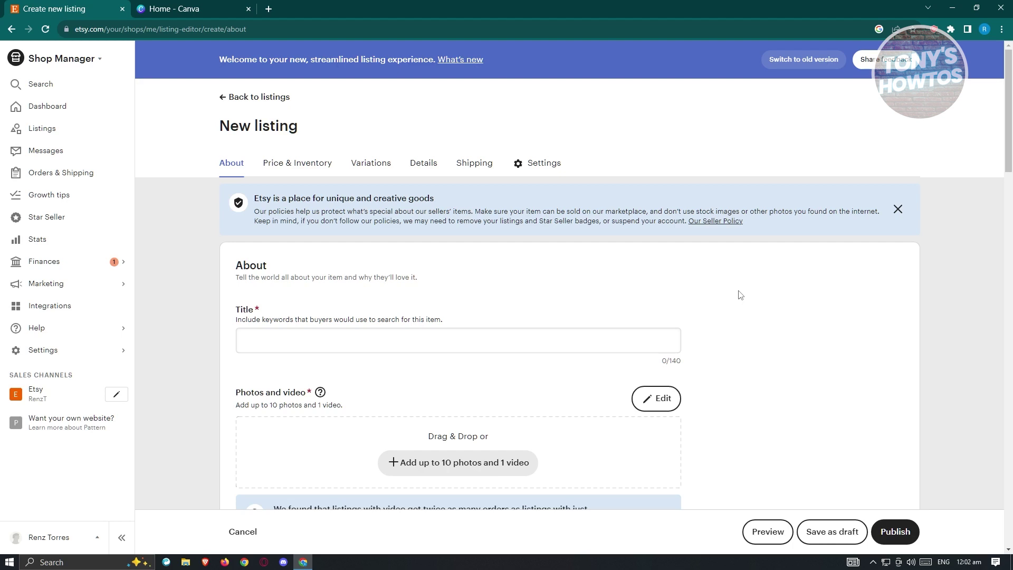
Step: Enter 'digital planner' as the listing title
scroll(738, 294, down, 1)
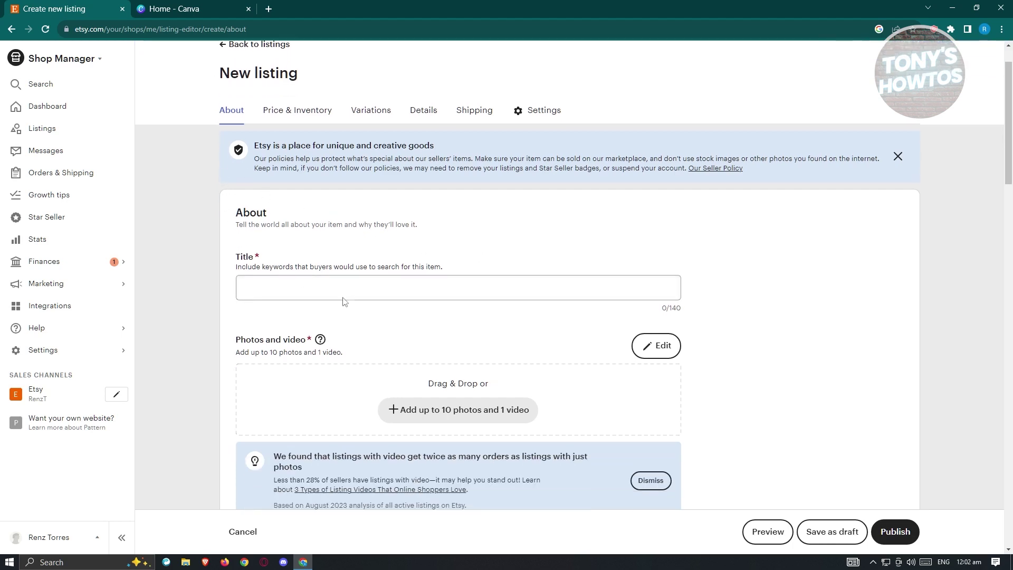
scroll(351, 278, down, 1)
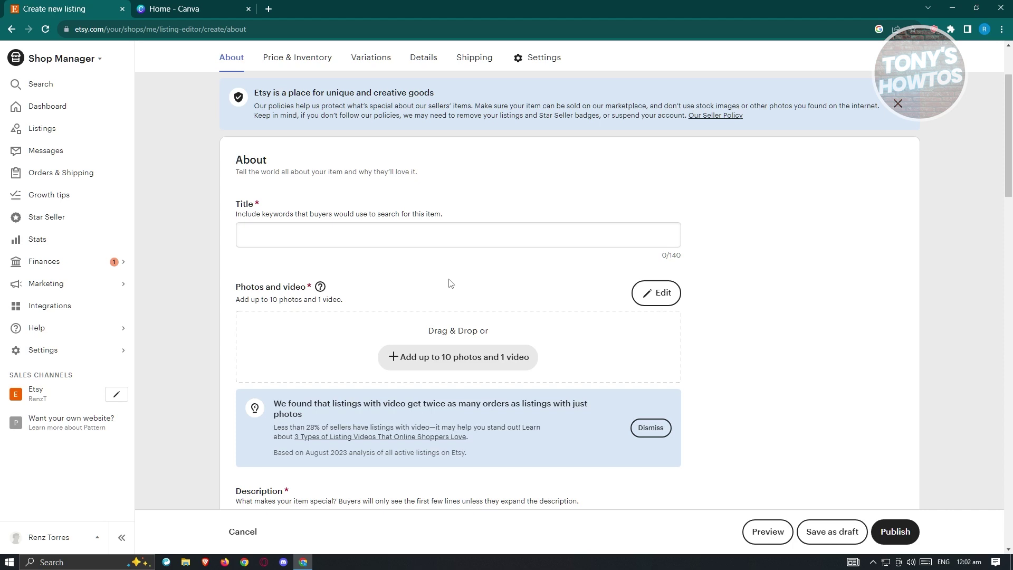
click(292, 233)
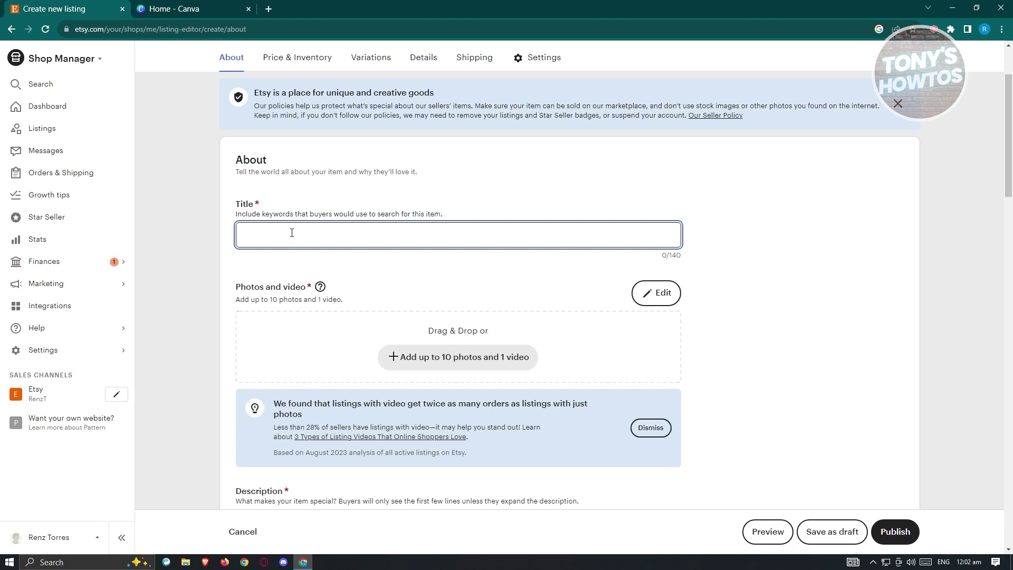
text(digital planner)
click(781, 228)
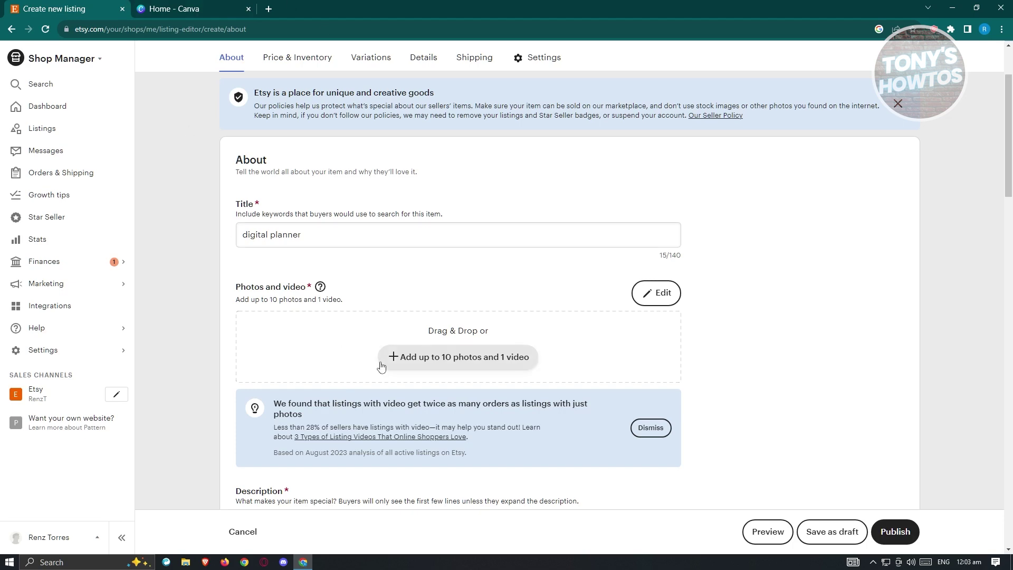
click(201, 8)
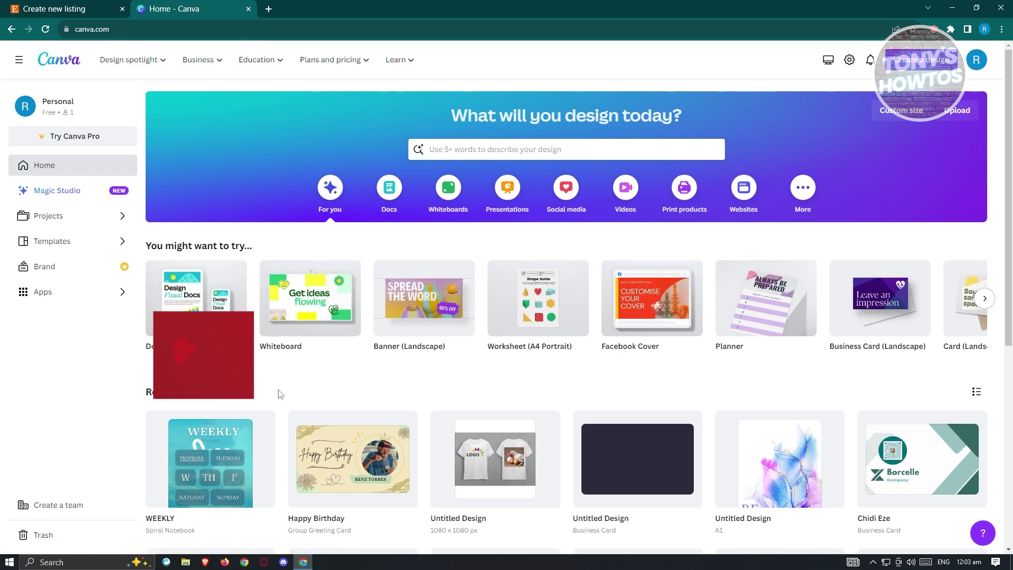
Step: Open the WEEKLY design from Canva's recent designs and add a paragraph text box to page 1
scroll(288, 394, down, 2)
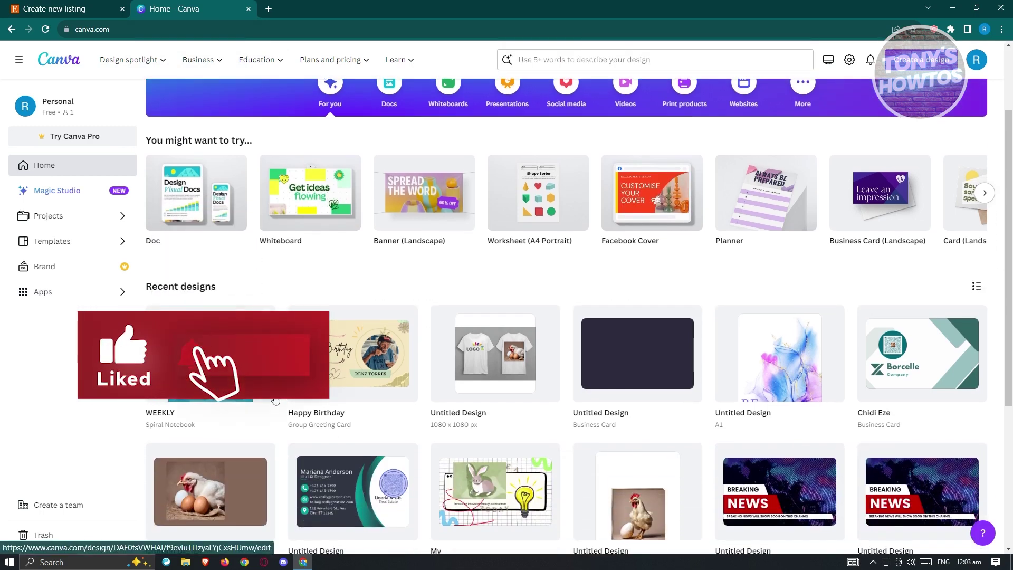
click(289, 324)
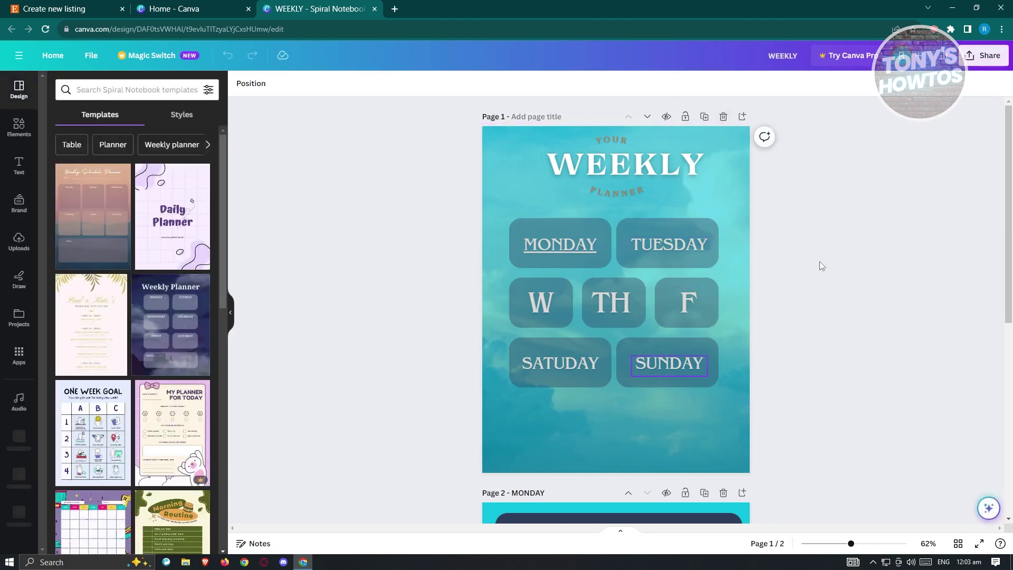
click(19, 168)
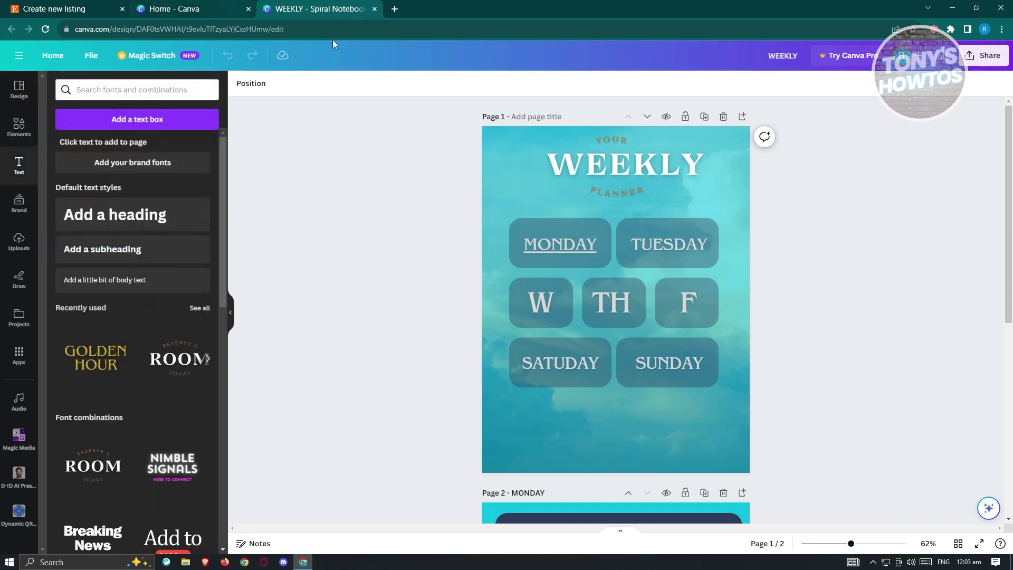
scroll(169, 377, down, 9)
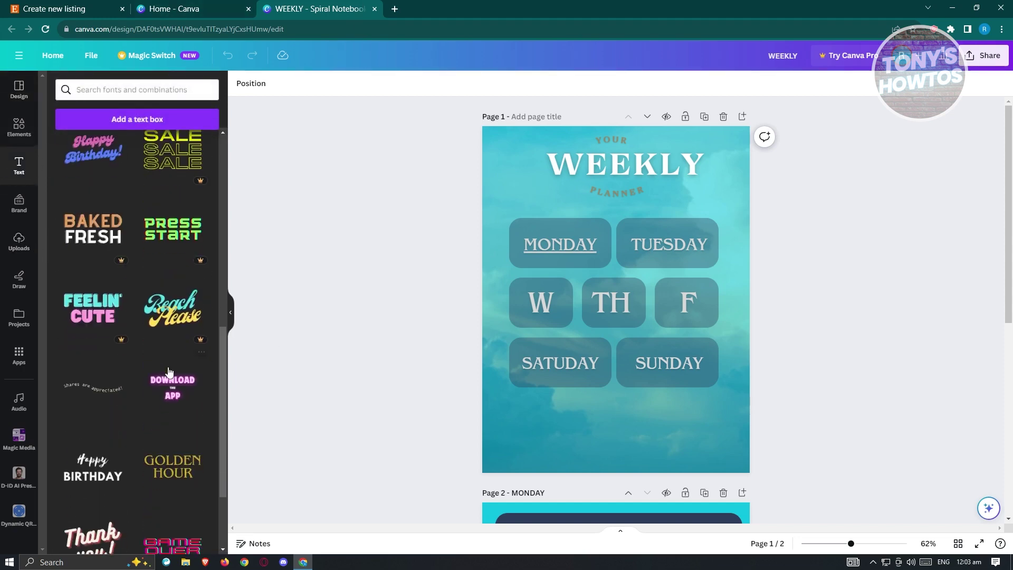
scroll(169, 361, up, 8)
scroll(169, 361, up, 2)
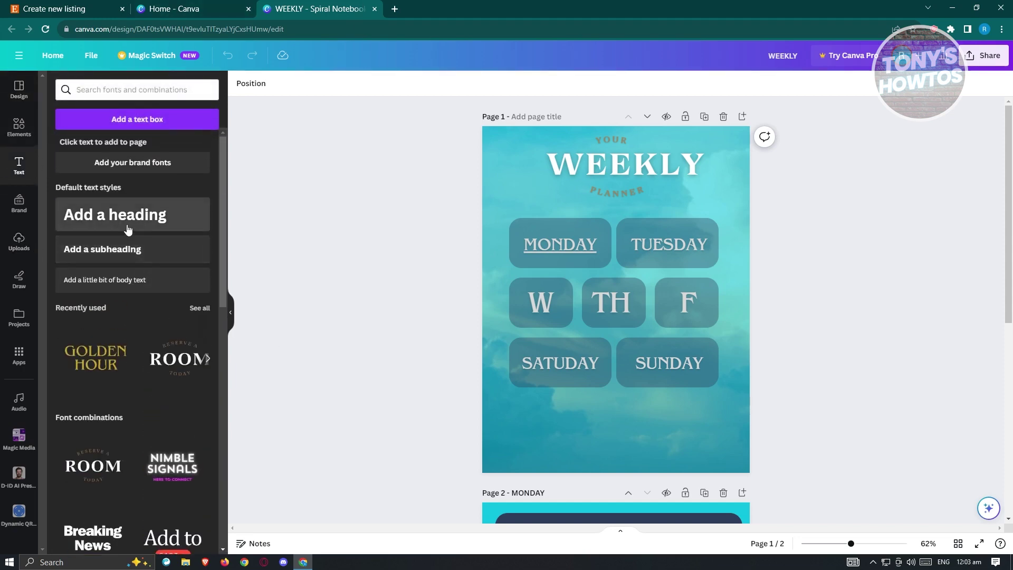
click(149, 119)
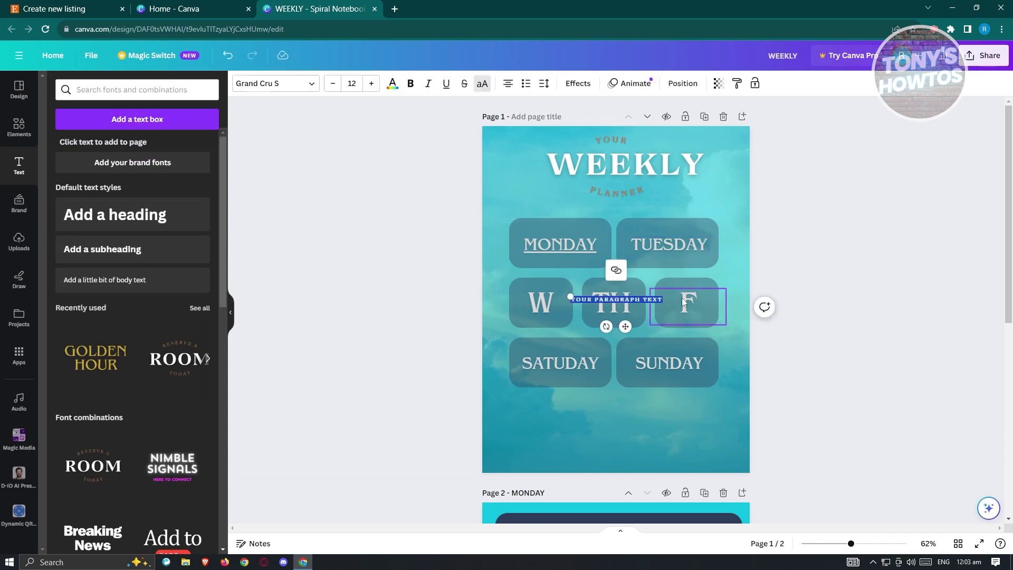
Step: Type 'THIS IS A SAMPLE ONLY' into the text box and set its font size to 90
text(THIS IS A SAM)
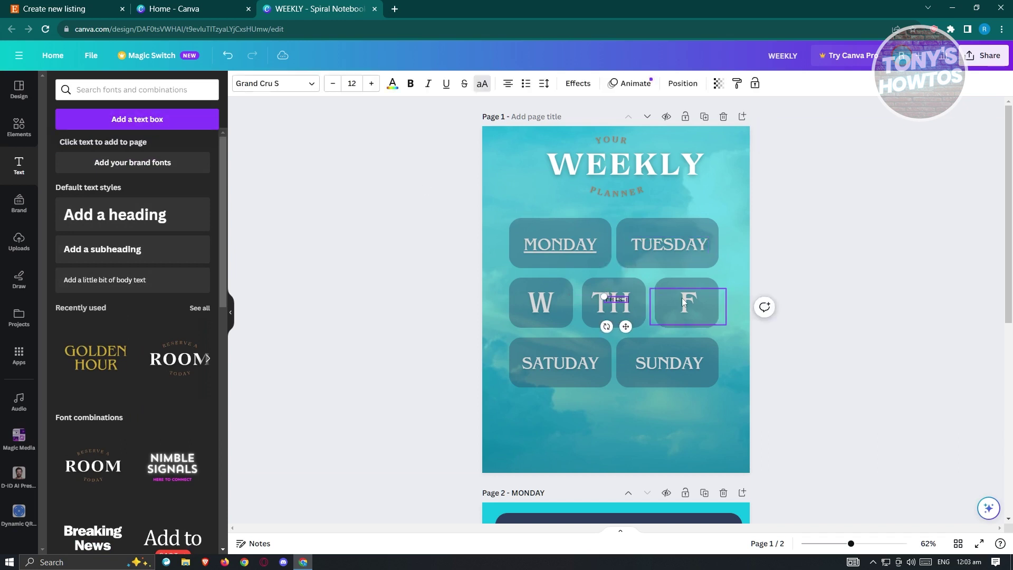
text(PLE ONLY)
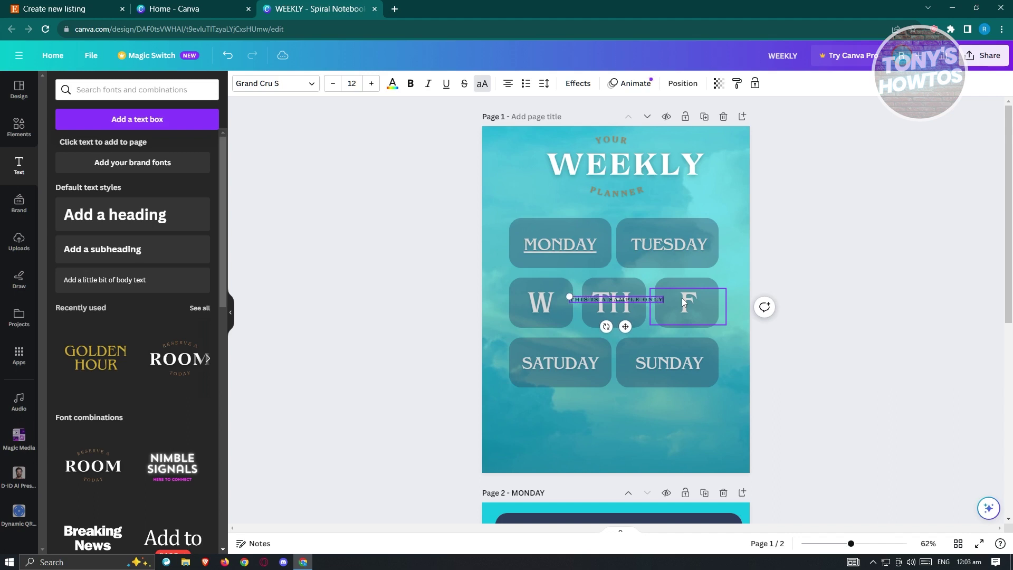
key(ctrl+a)
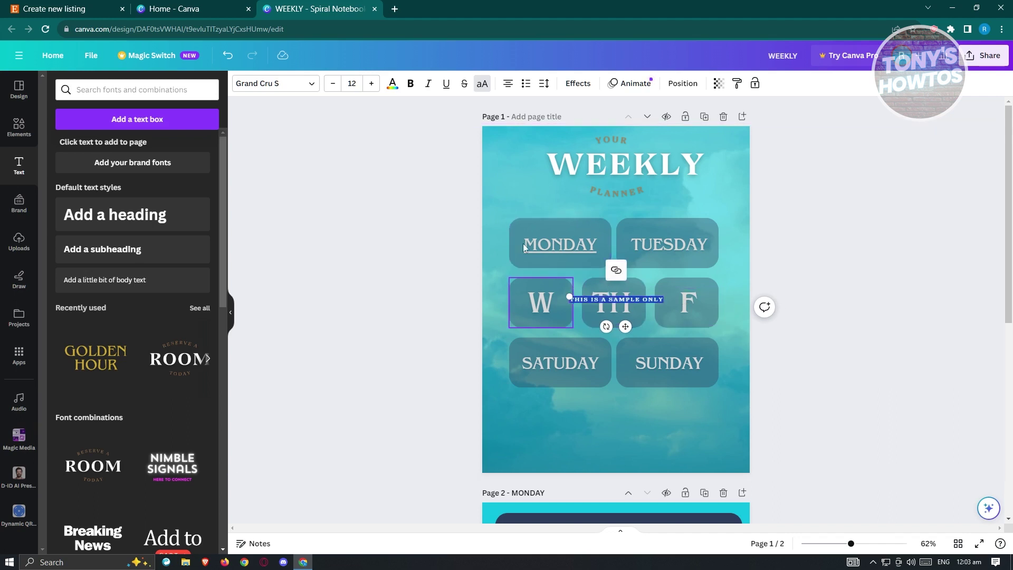
click(371, 84)
click(372, 83)
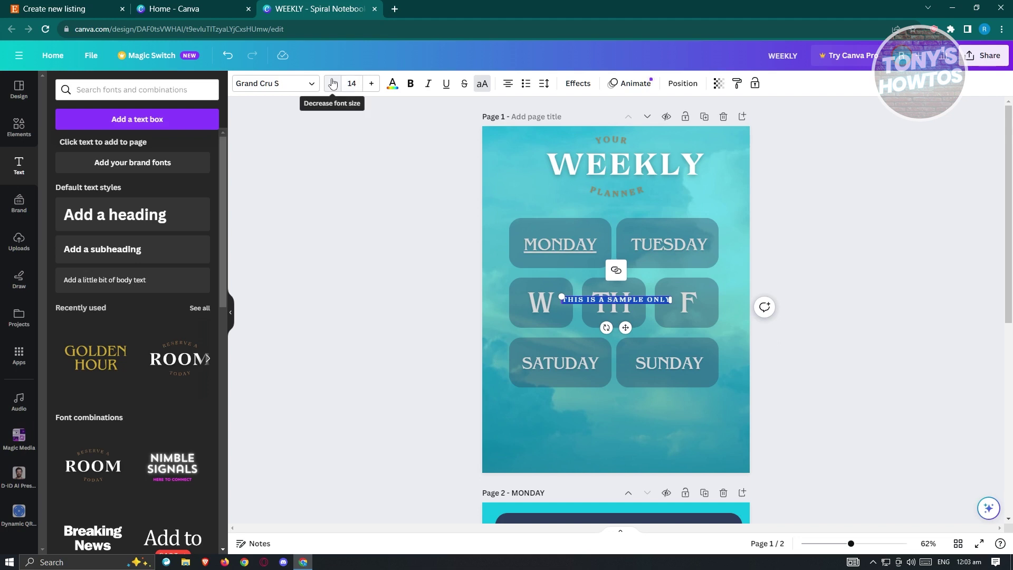
click(352, 83)
text(90)
key(Return)
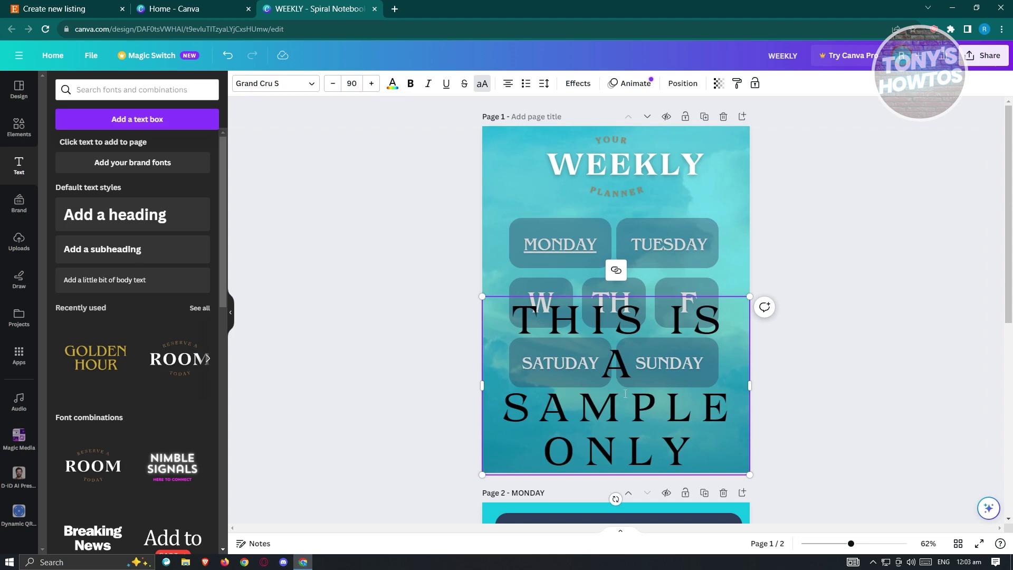
Step: Change the watermark font to Arial and make it bold
double_click(719, 428)
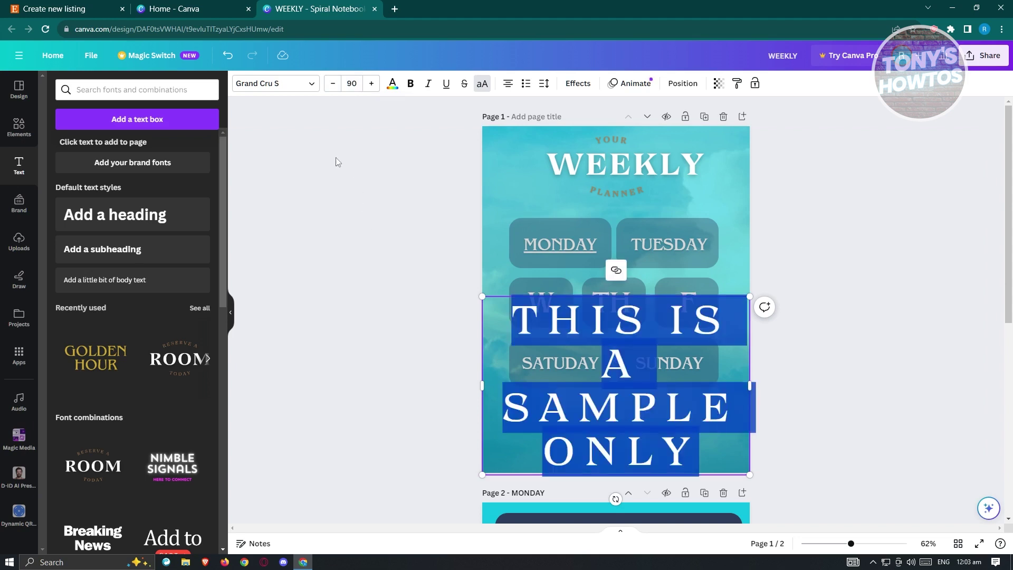
click(309, 84)
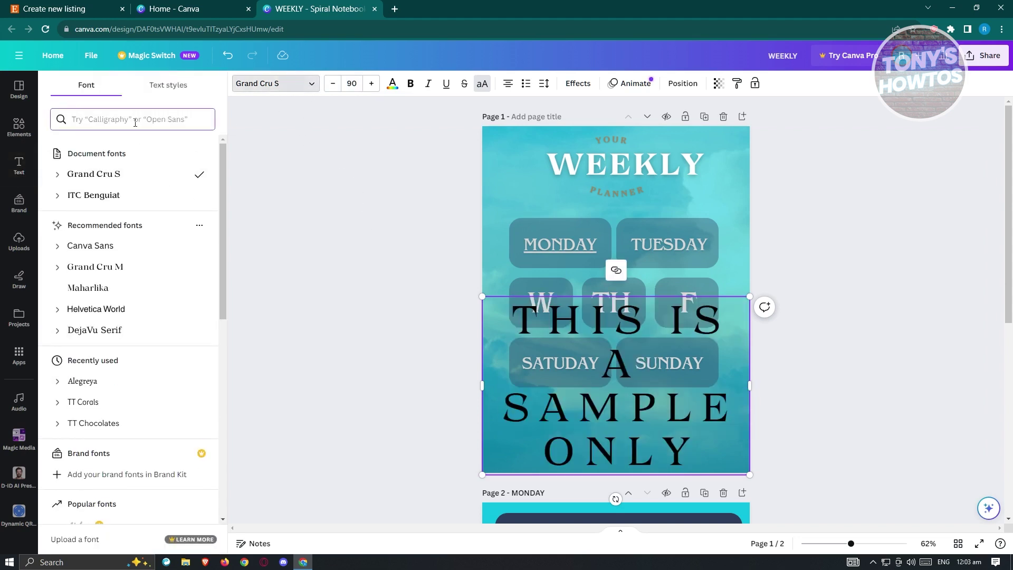
text(ARIA)
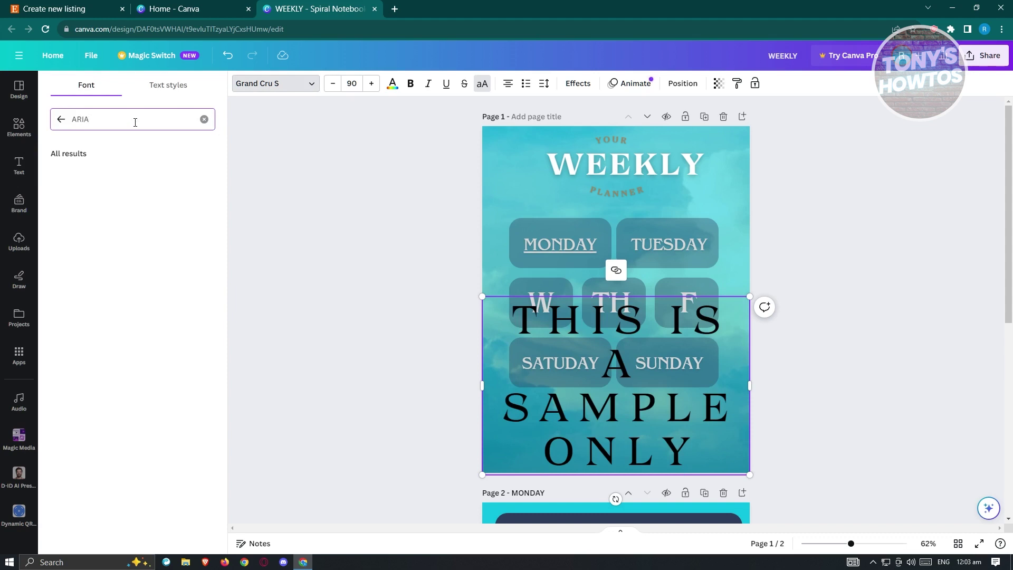
click(76, 173)
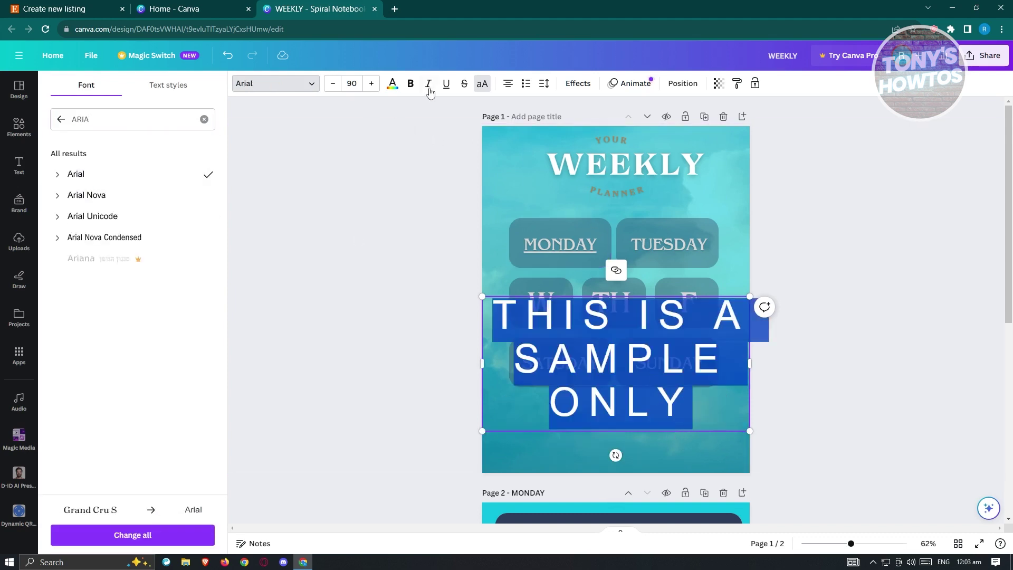
click(410, 84)
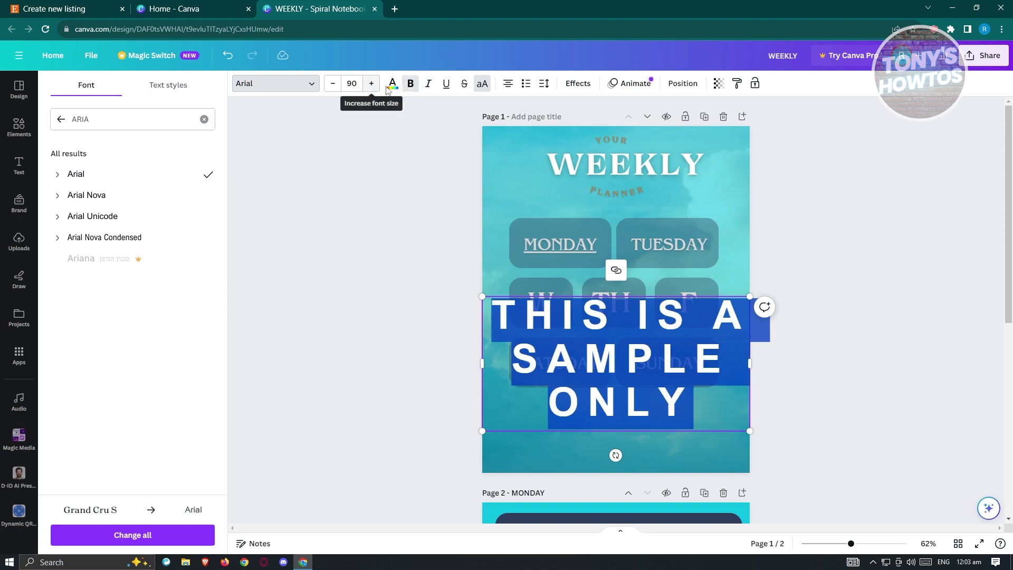
click(392, 83)
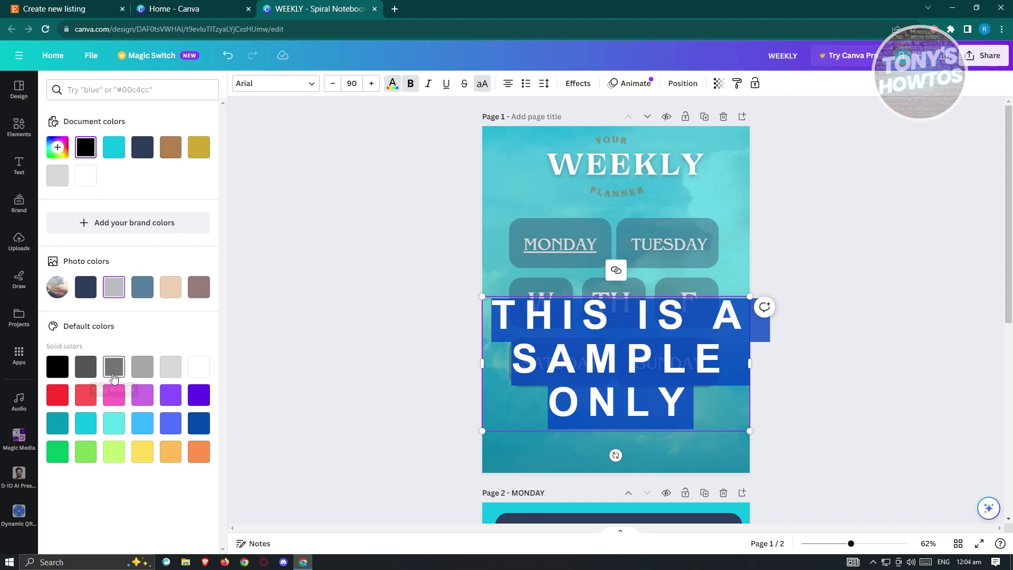
Step: Colour the watermark grey, tilt it diagonally, enlarge it to size 105 and centre it on the page
click(114, 367)
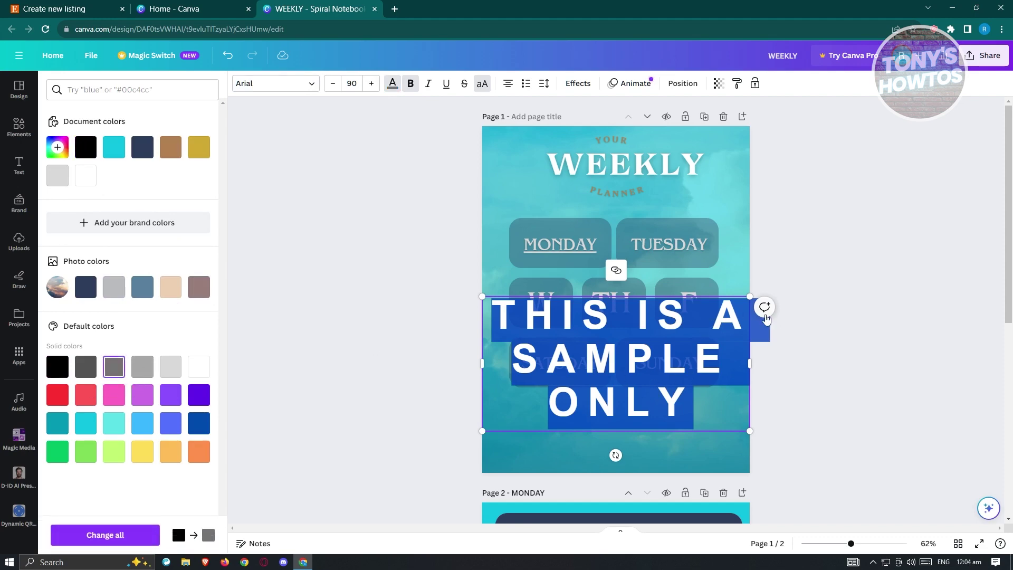
drag(616, 455, 732, 436)
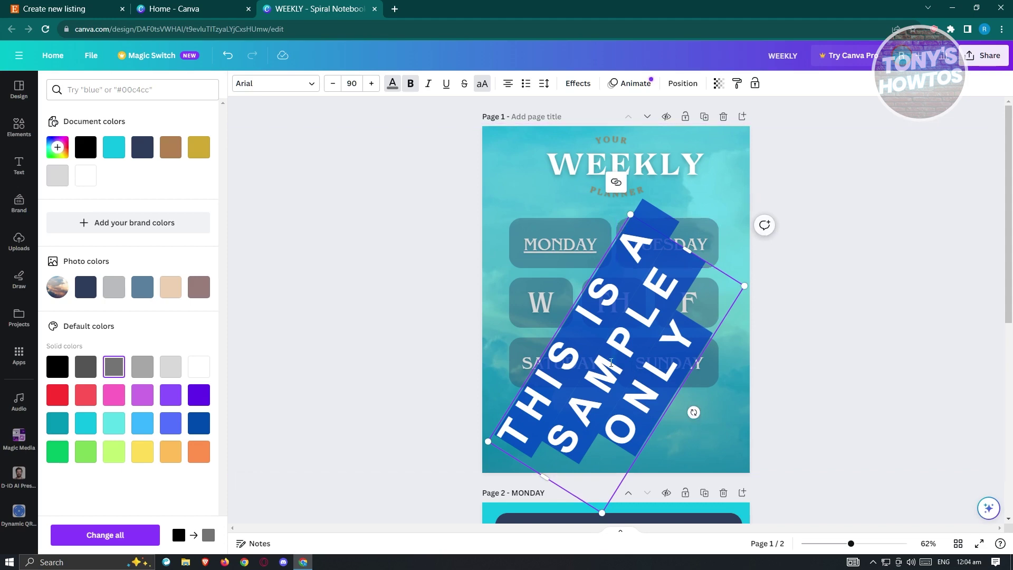
click(587, 431)
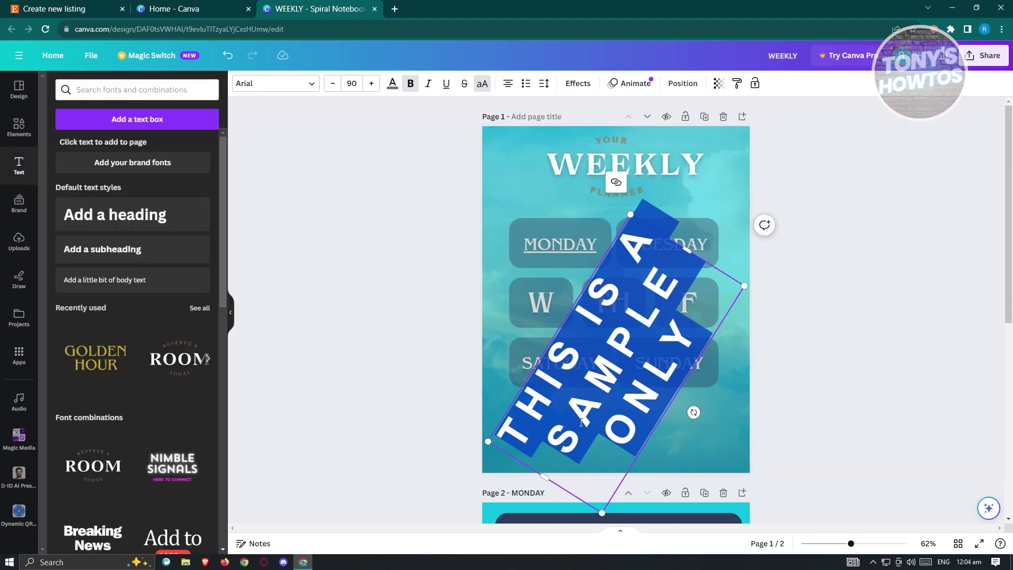
click(582, 423)
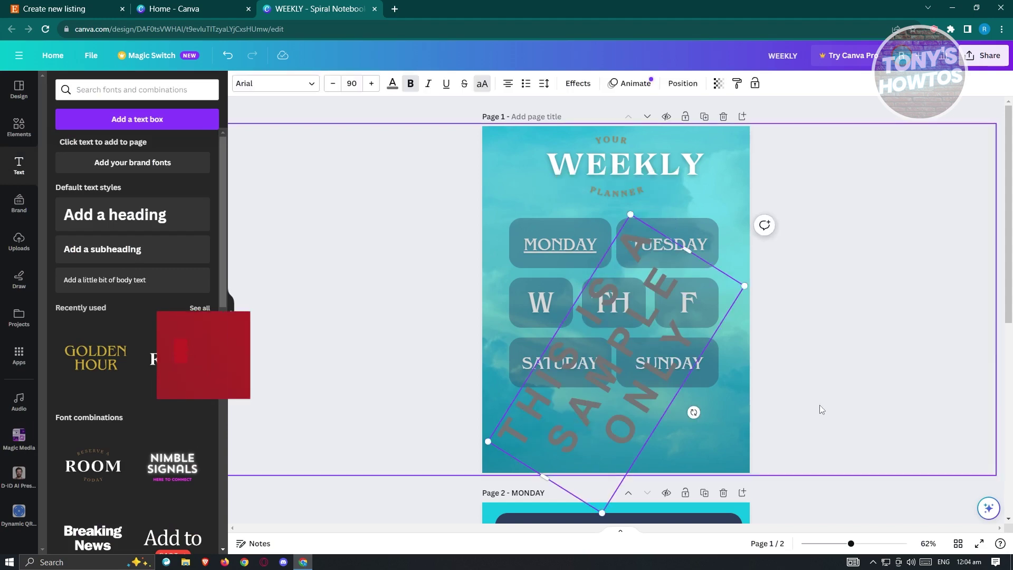
drag(607, 406, 604, 348)
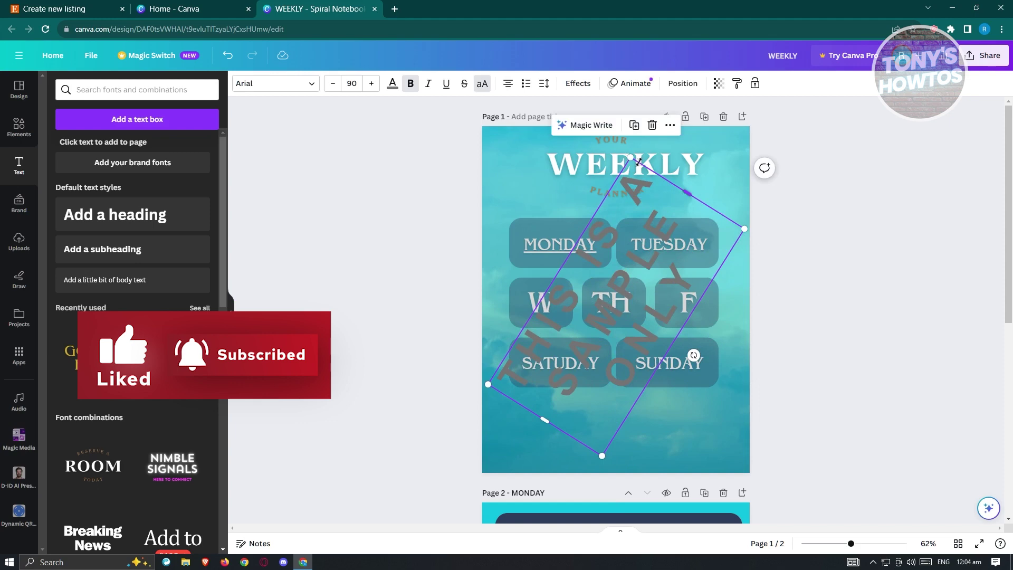
drag(631, 157, 635, 108)
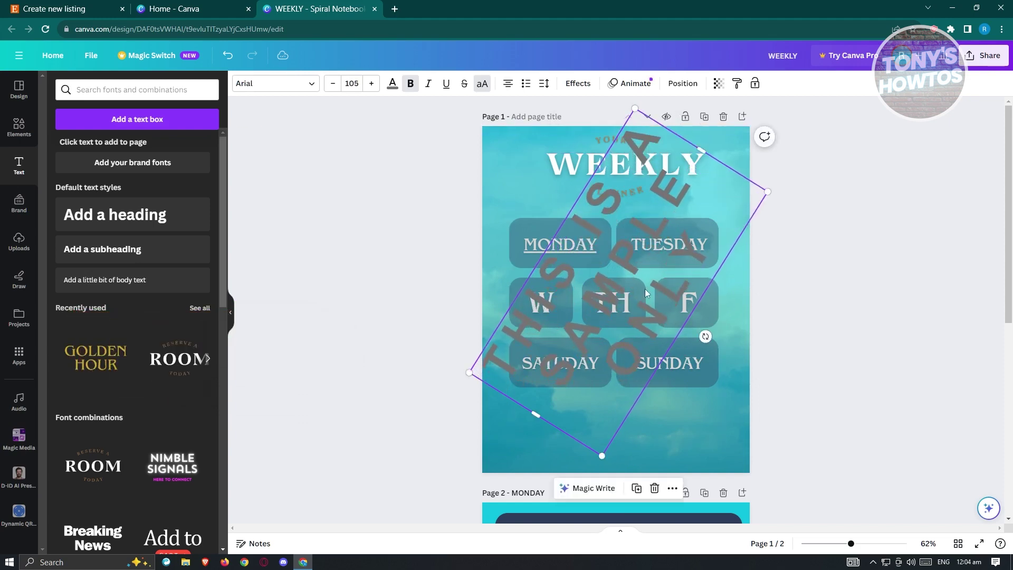
drag(610, 278, 616, 291)
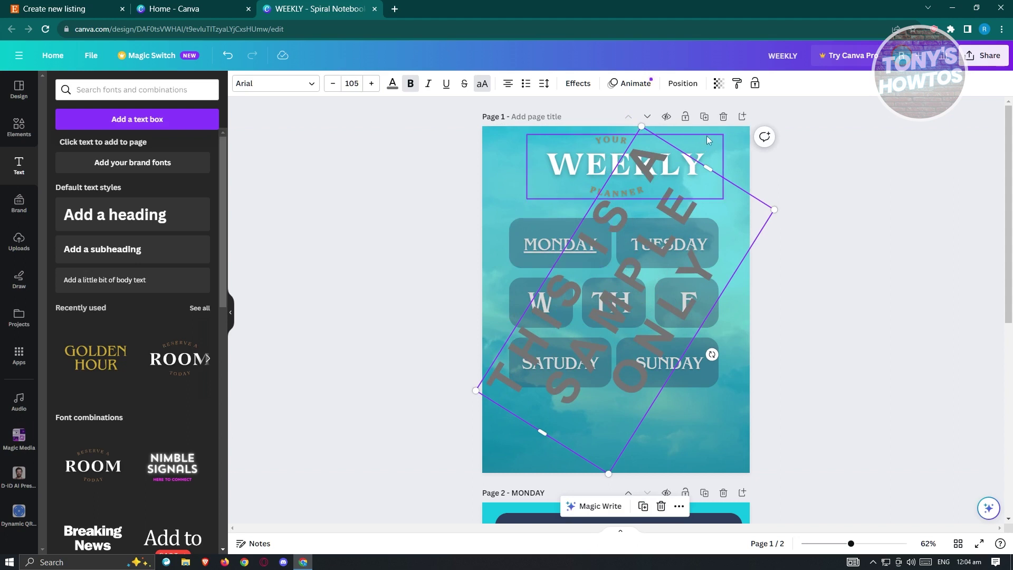
Step: Set the watermark's transparency to about 63
click(719, 83)
drag(717, 126, 689, 129)
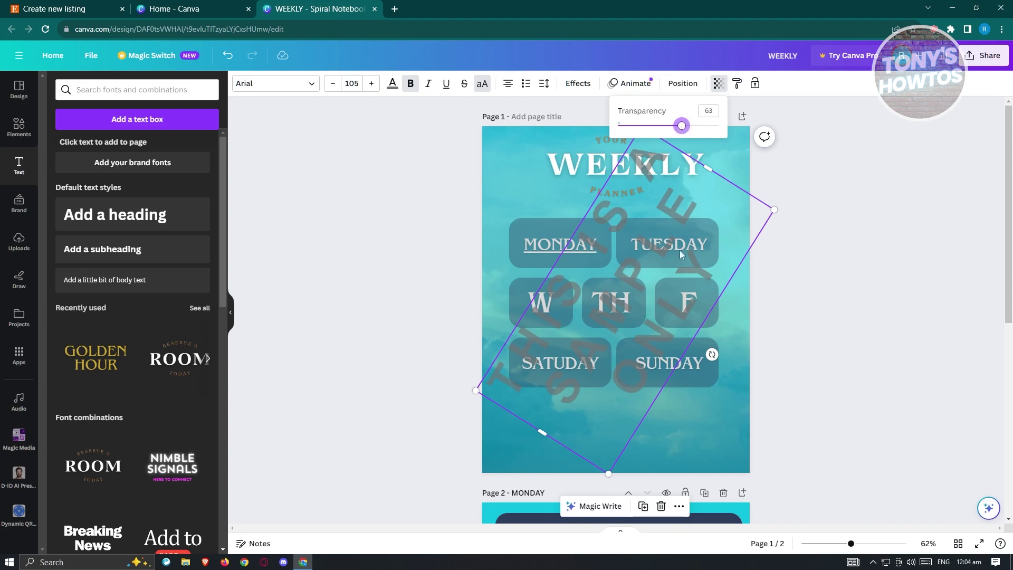
click(876, 339)
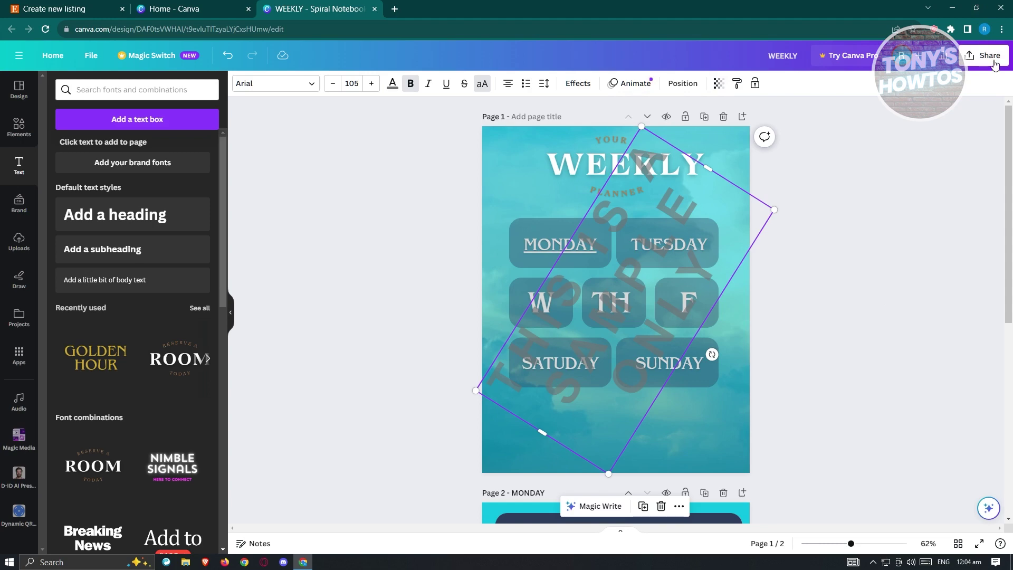
click(879, 152)
Step: Download only page 1 of the design as a PNG, leaving out page 2, then return to Etsy
click(983, 55)
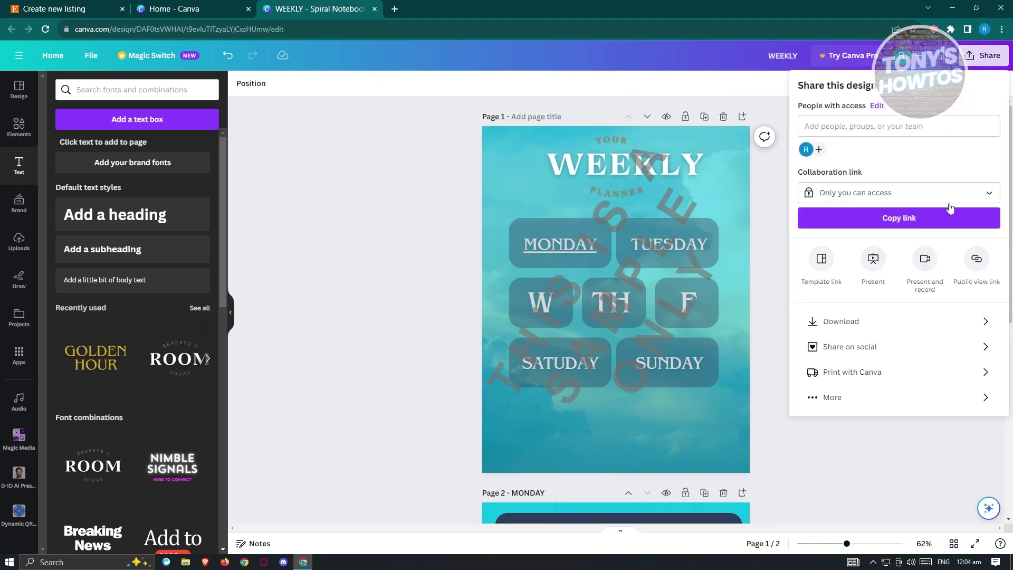
click(985, 326)
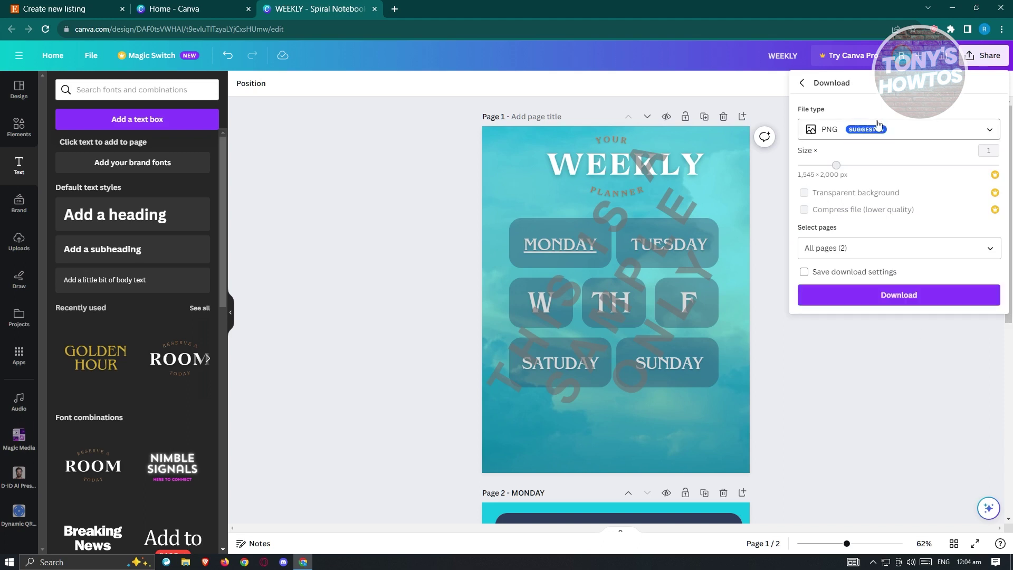
click(986, 133)
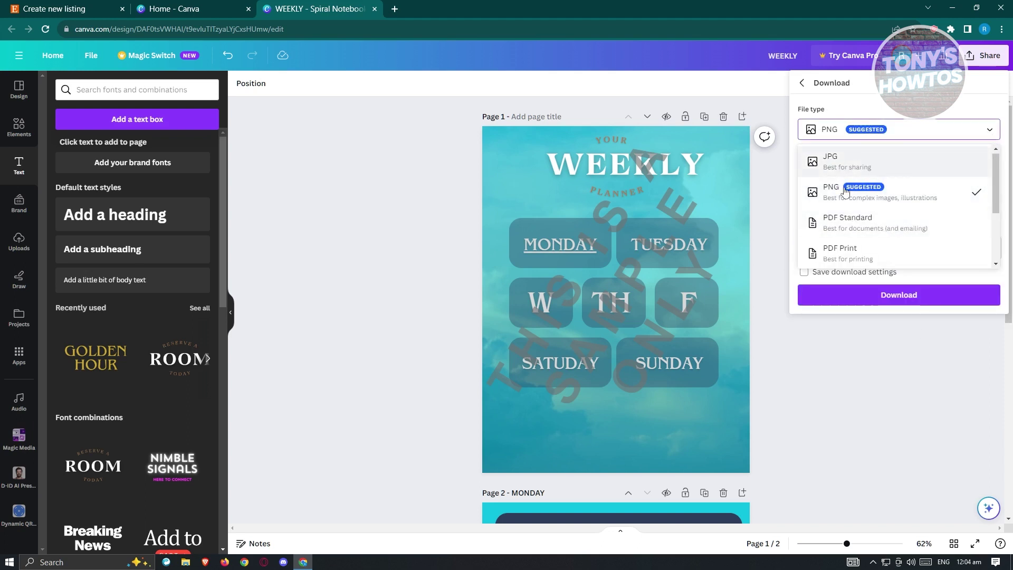
click(902, 191)
click(909, 246)
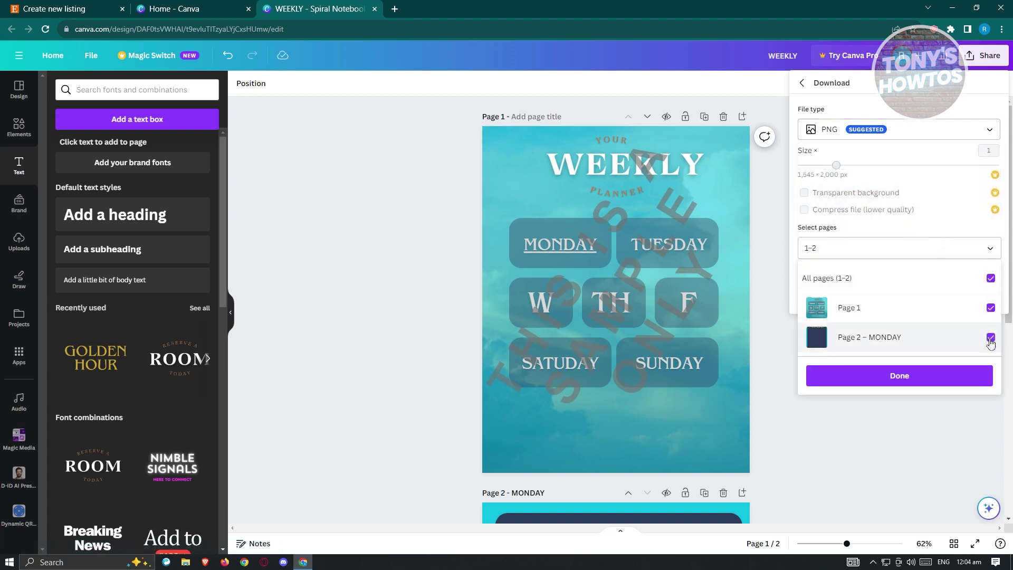
click(991, 336)
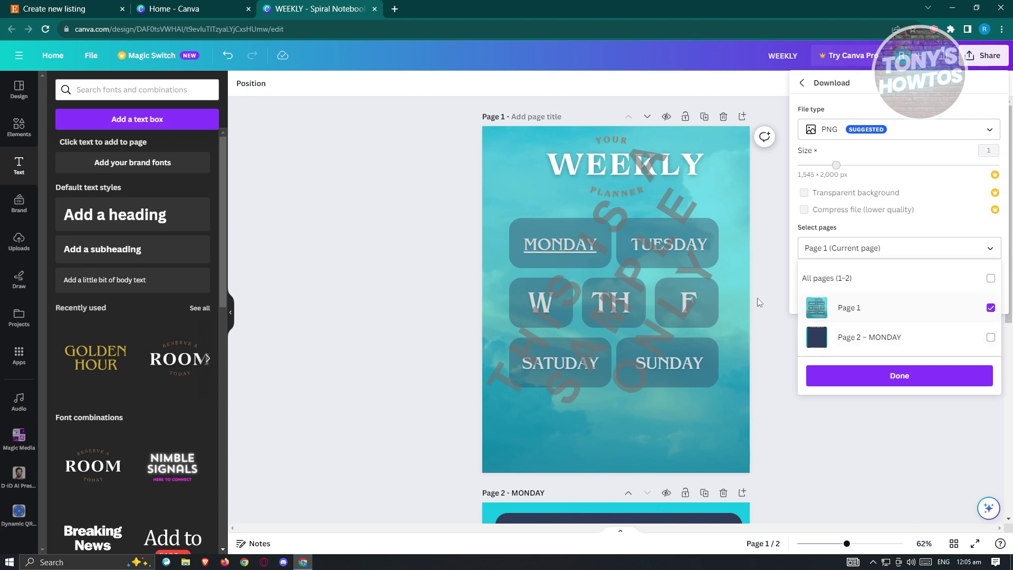
click(889, 378)
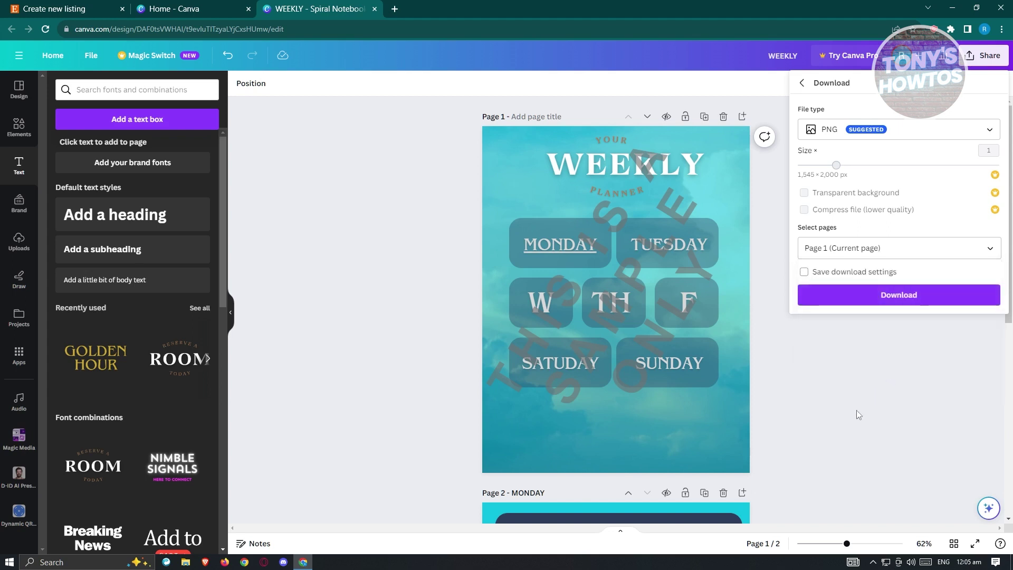
click(870, 297)
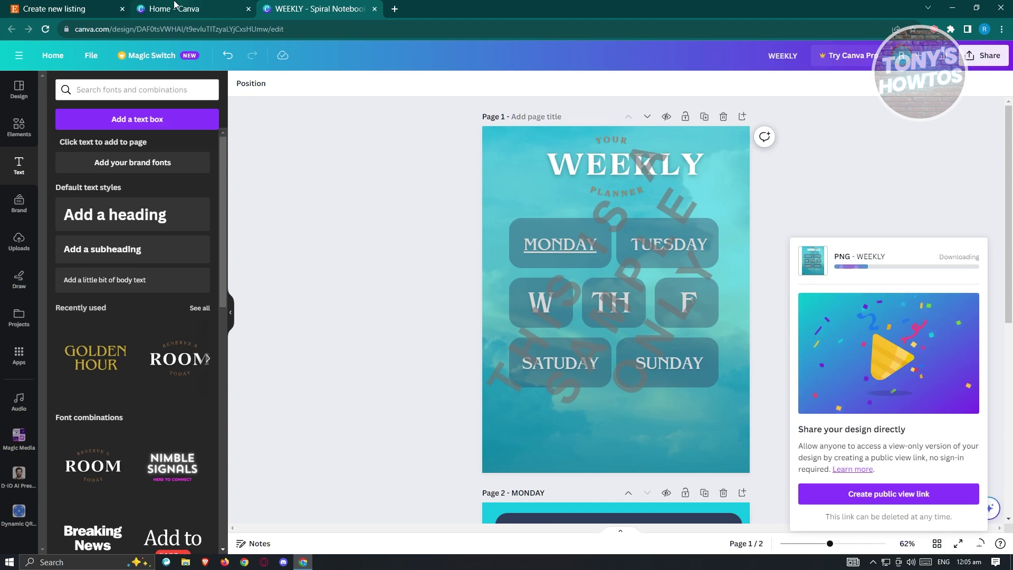
mouse_move(175, 5)
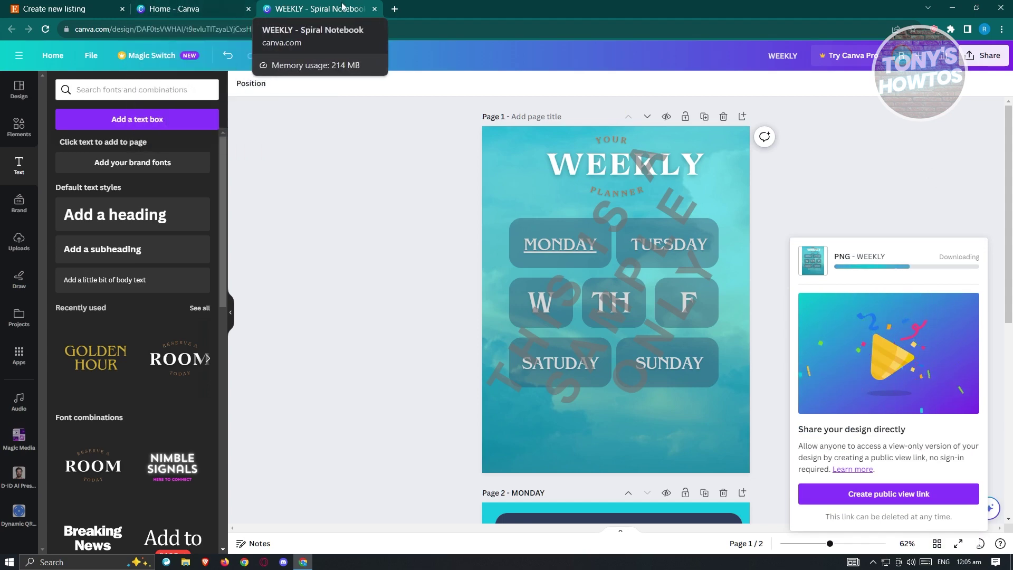
click(73, 6)
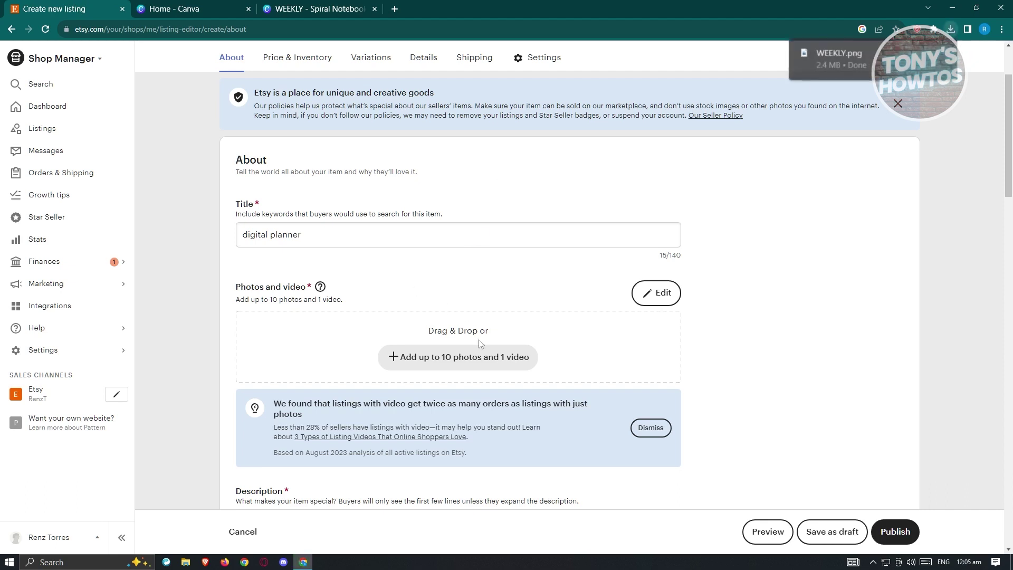
Step: Upload WEEKLY.png from Downloads as the listing's photo
click(457, 359)
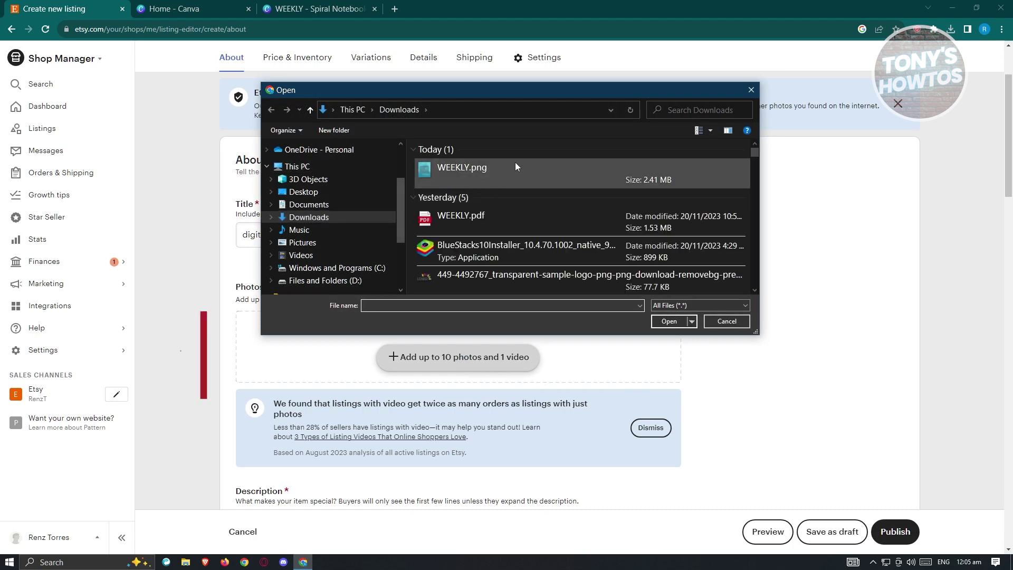
click(507, 170)
click(670, 322)
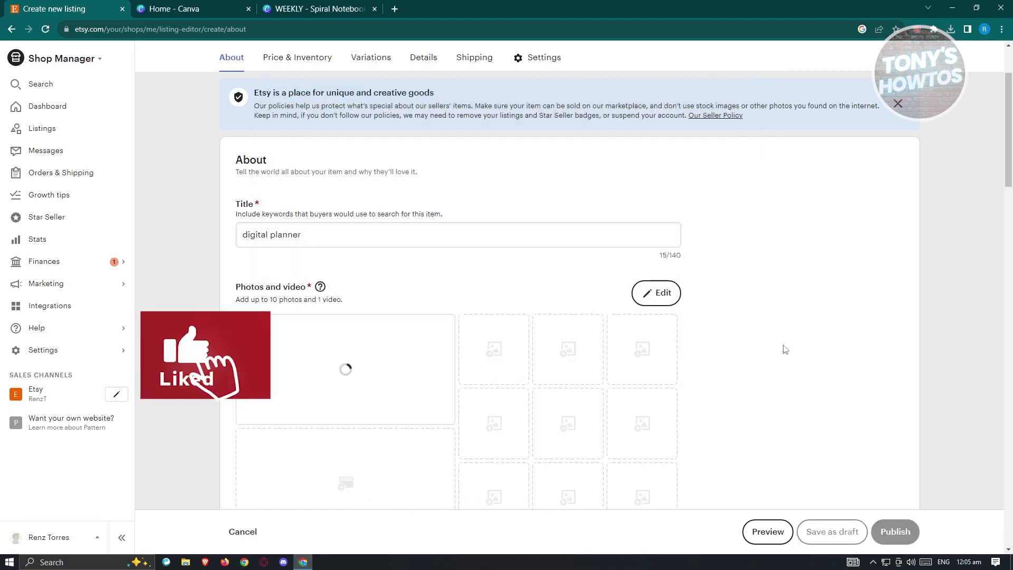
scroll(783, 358, down, 2)
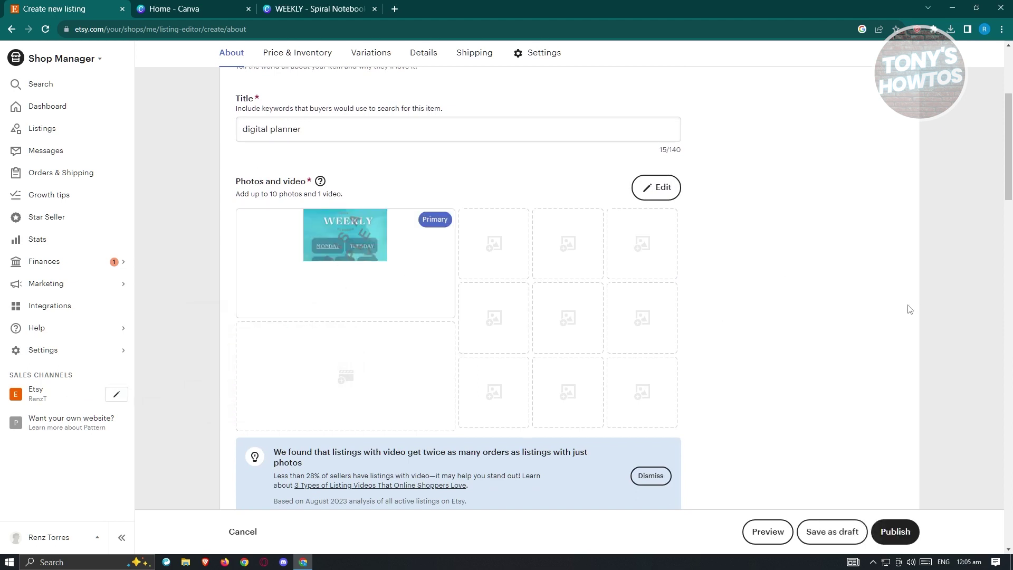
scroll(782, 324, down, 5)
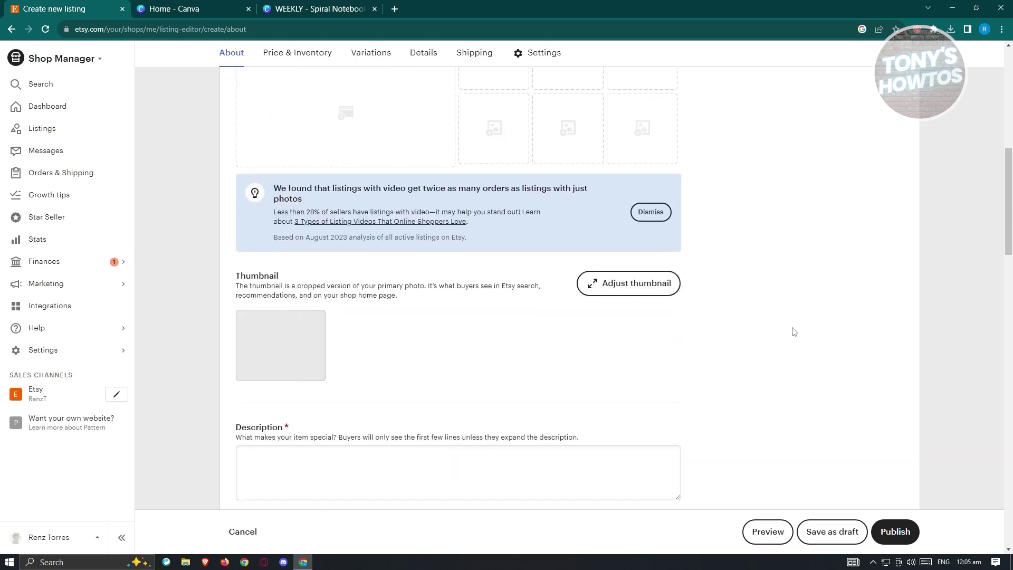
scroll(794, 326, down, 2)
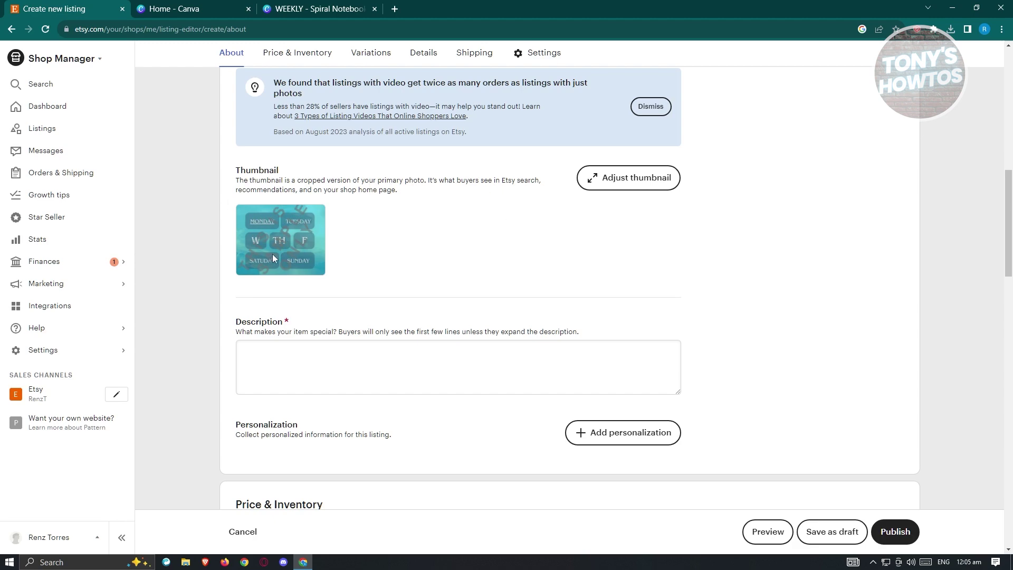
Step: Try the thumbnail zoom in the crop editor, then close it leaving the thumbnail unchanged
click(620, 189)
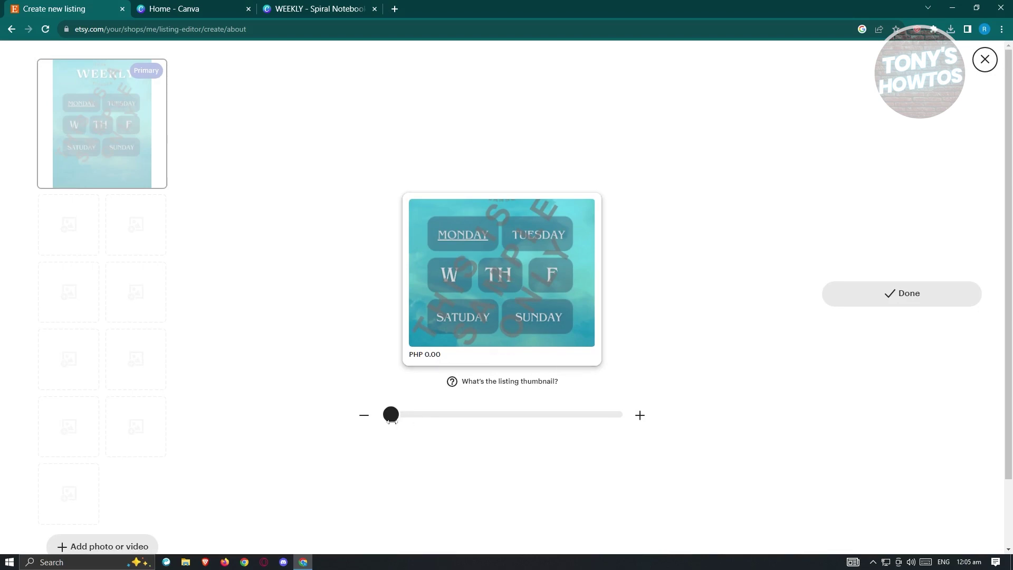
drag(392, 415, 296, 416)
click(985, 59)
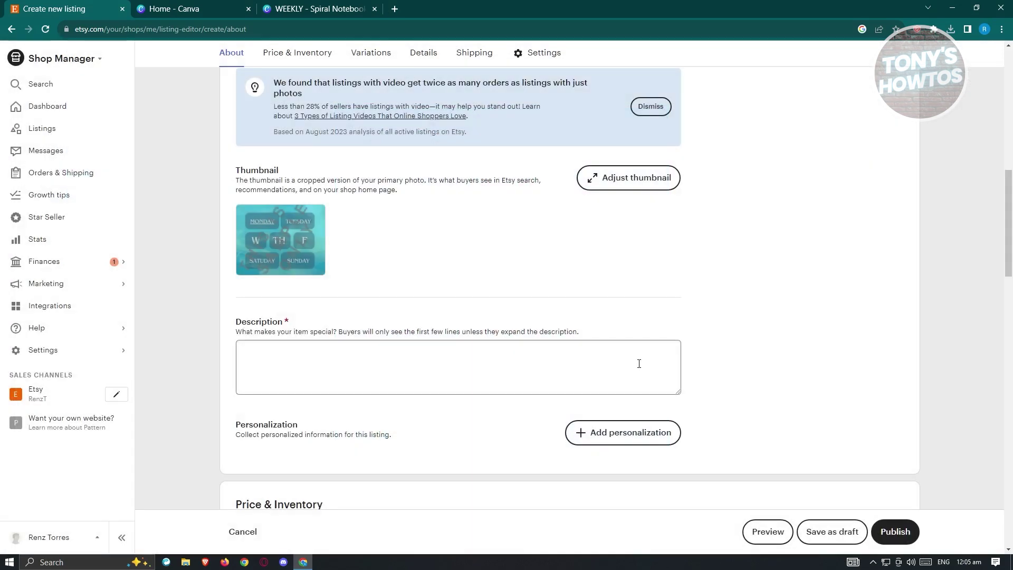
scroll(634, 364, down, 4)
click(353, 170)
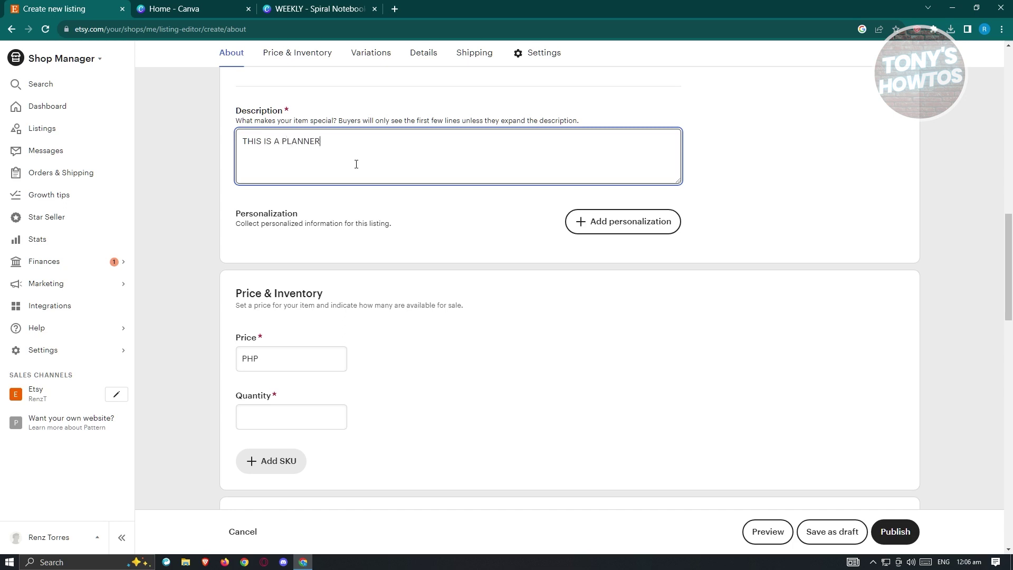
click(735, 210)
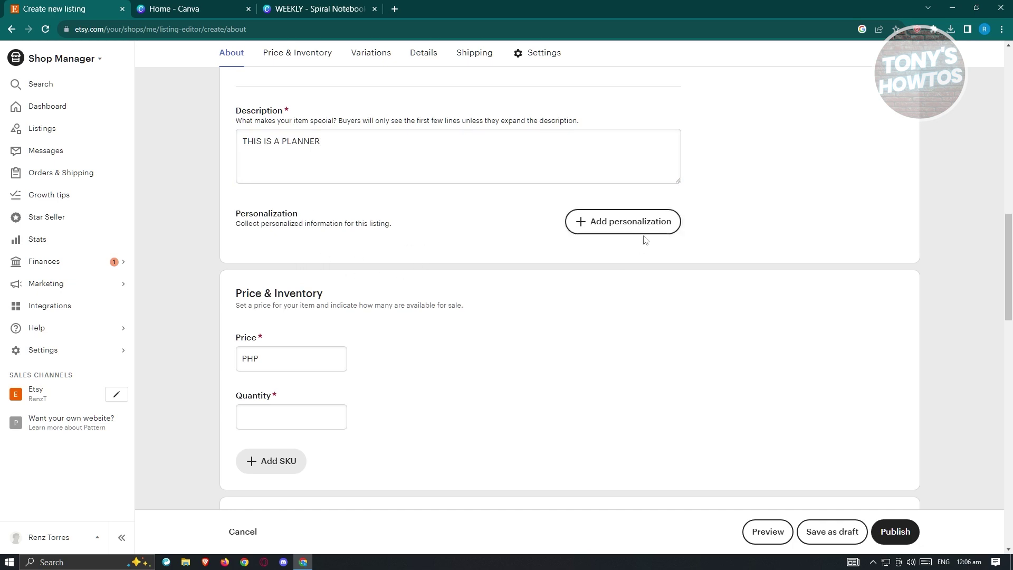
click(588, 224)
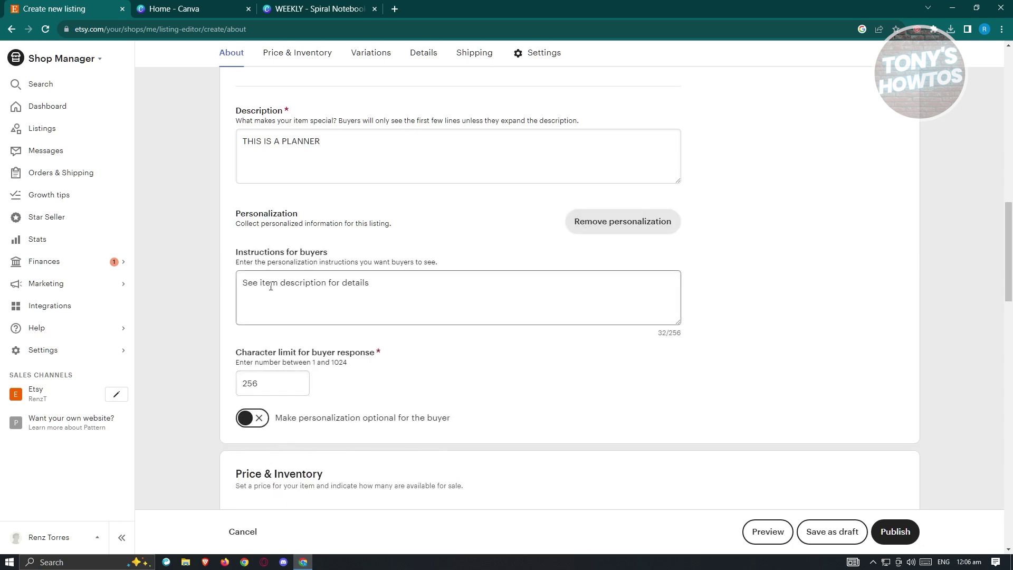
click(371, 288)
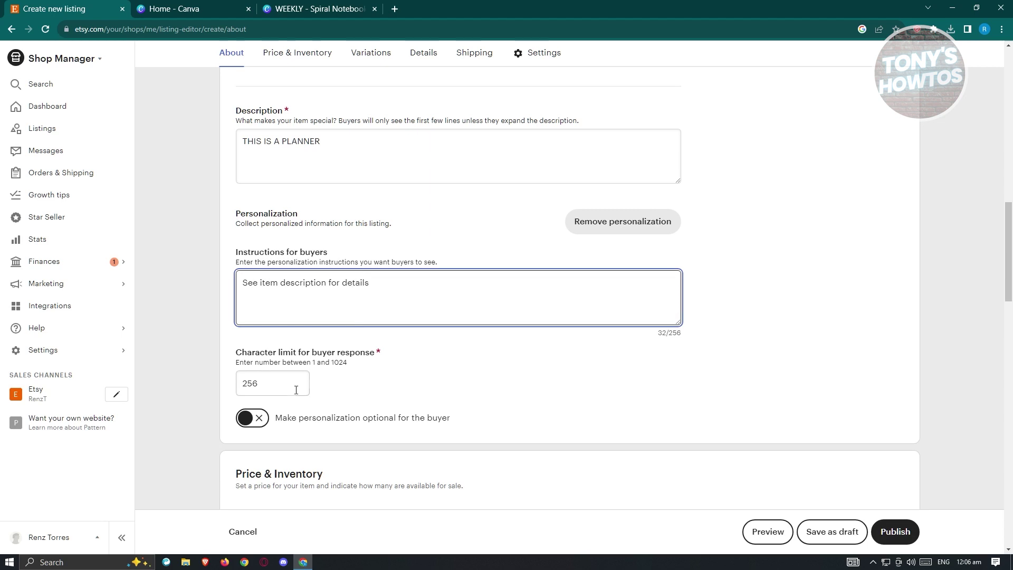
click(641, 231)
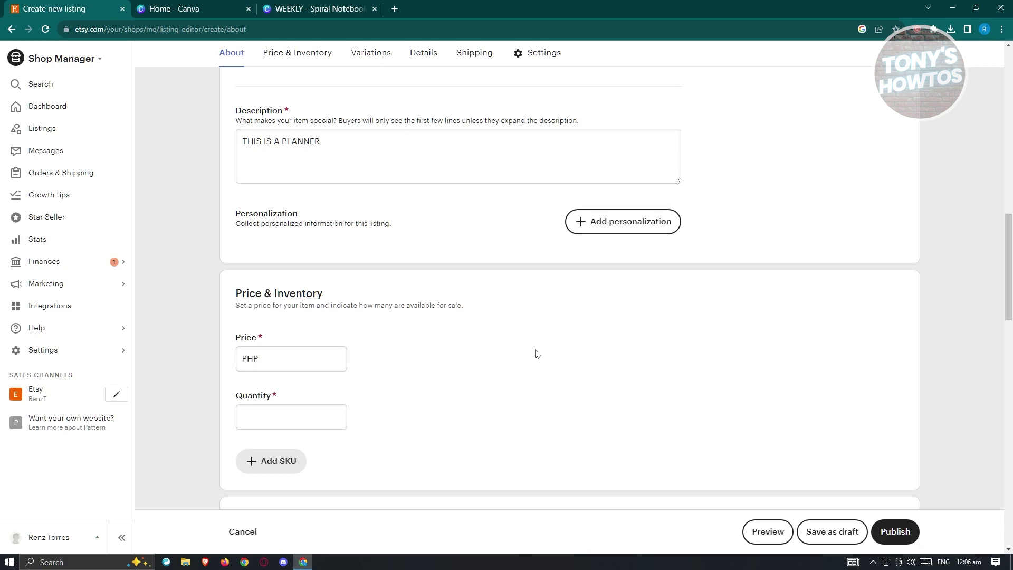
Step: Enter a listing price of 500 (PHP 500.00)
scroll(533, 353, down, 2)
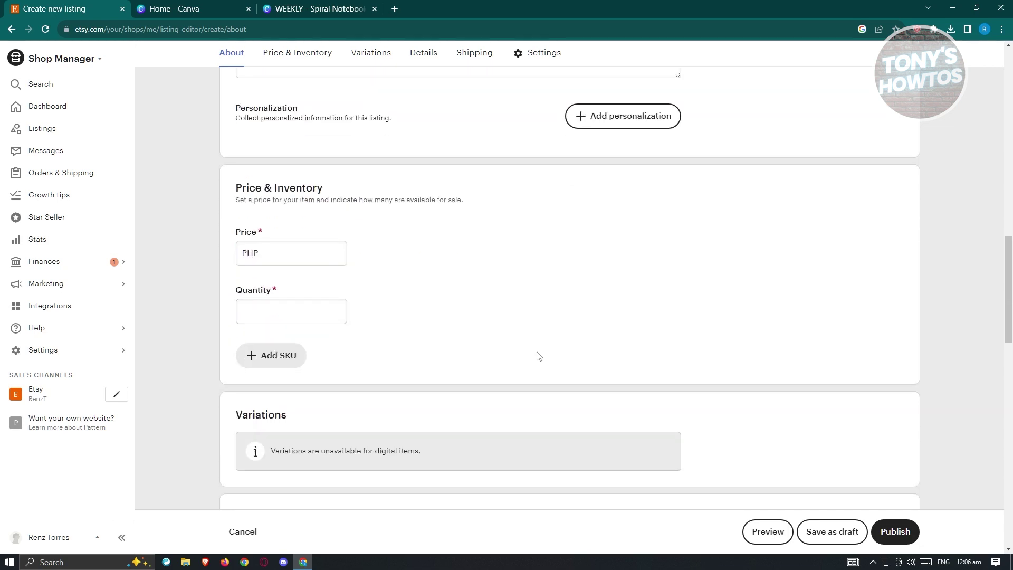
click(315, 248)
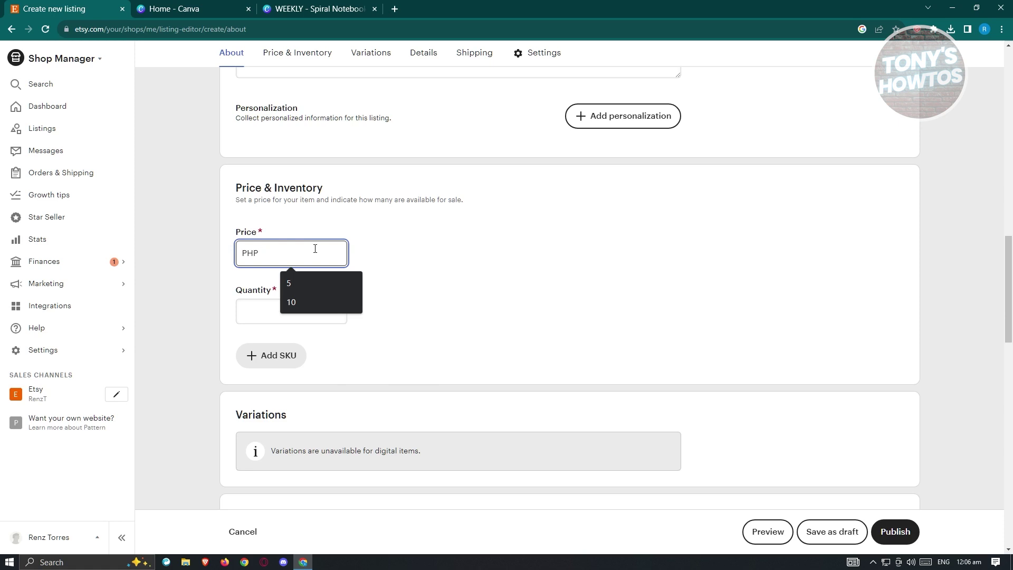
text(1)
key(BackSpace)
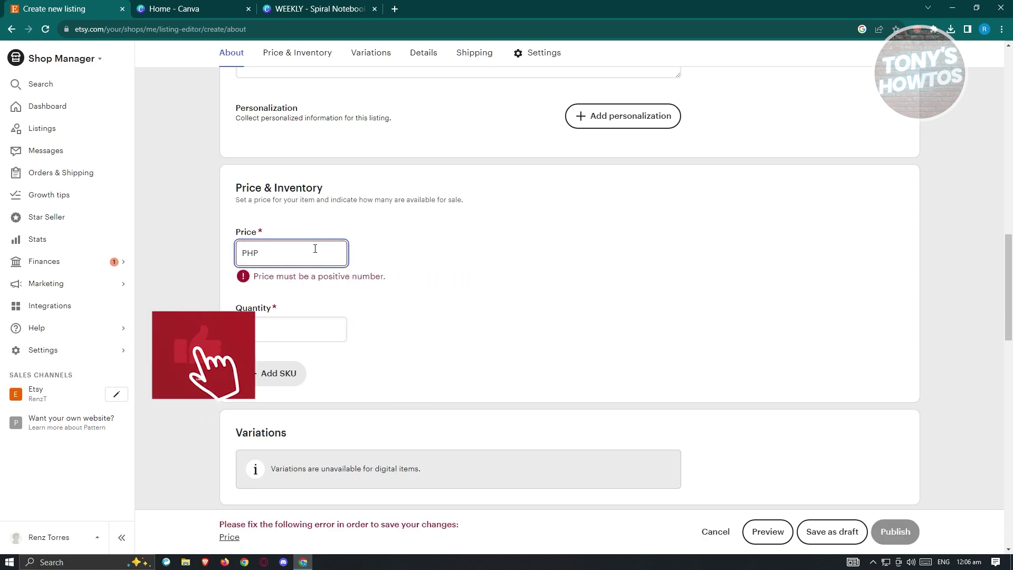
text(500)
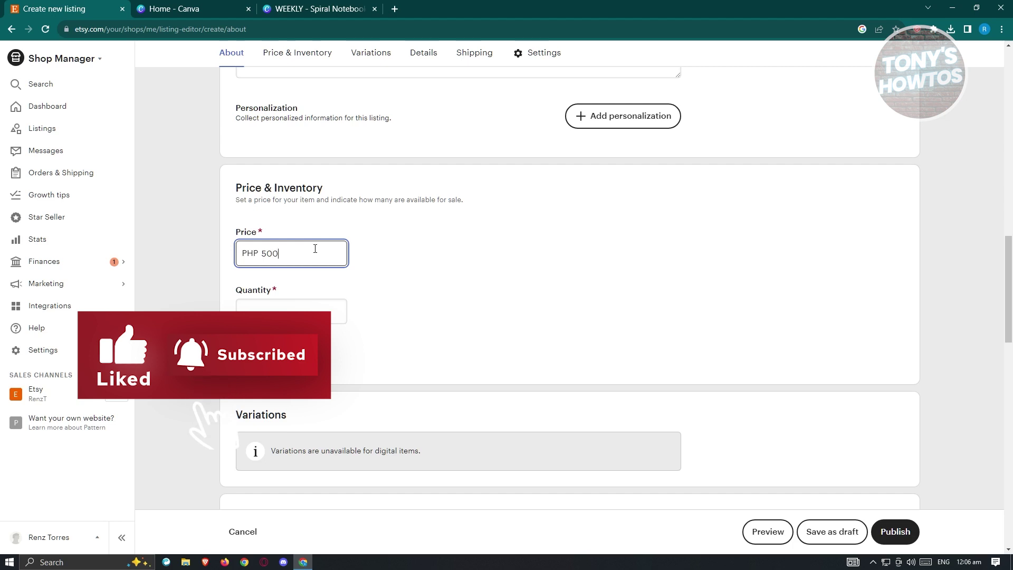
click(243, 252)
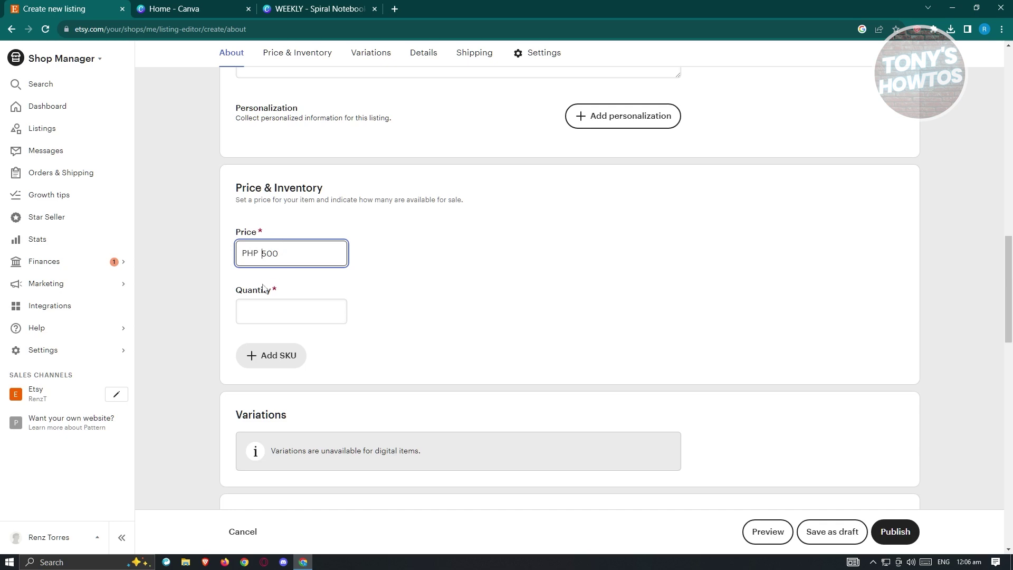
drag(263, 254, 331, 247)
click(253, 311)
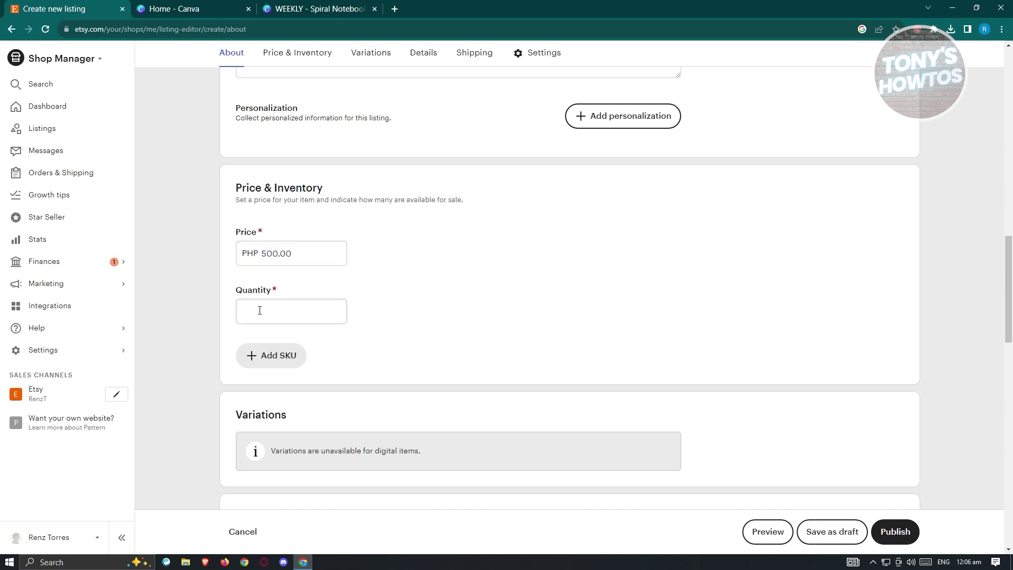
Step: Set the available quantity to 999
click(441, 304)
click(290, 314)
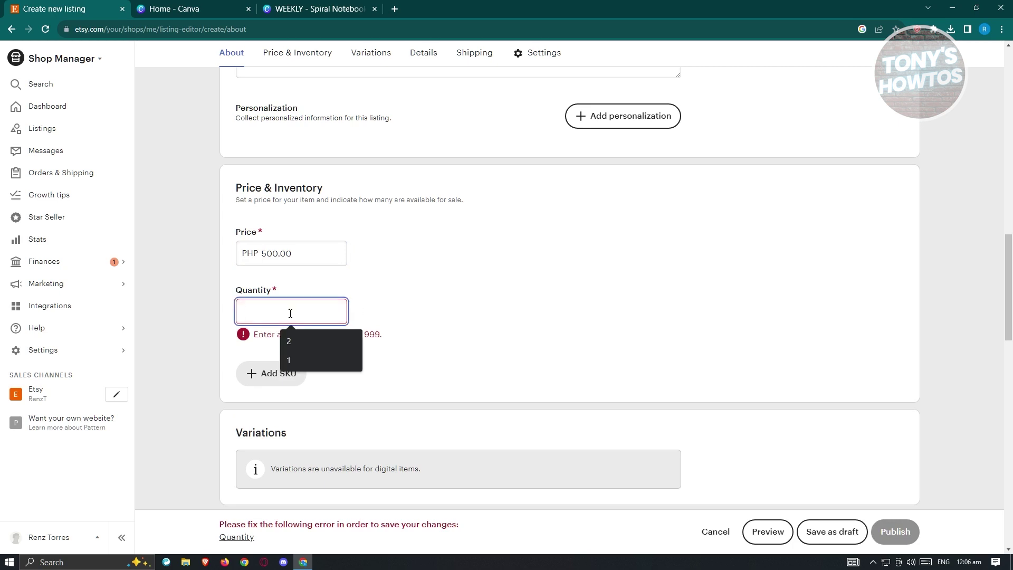
text(999)
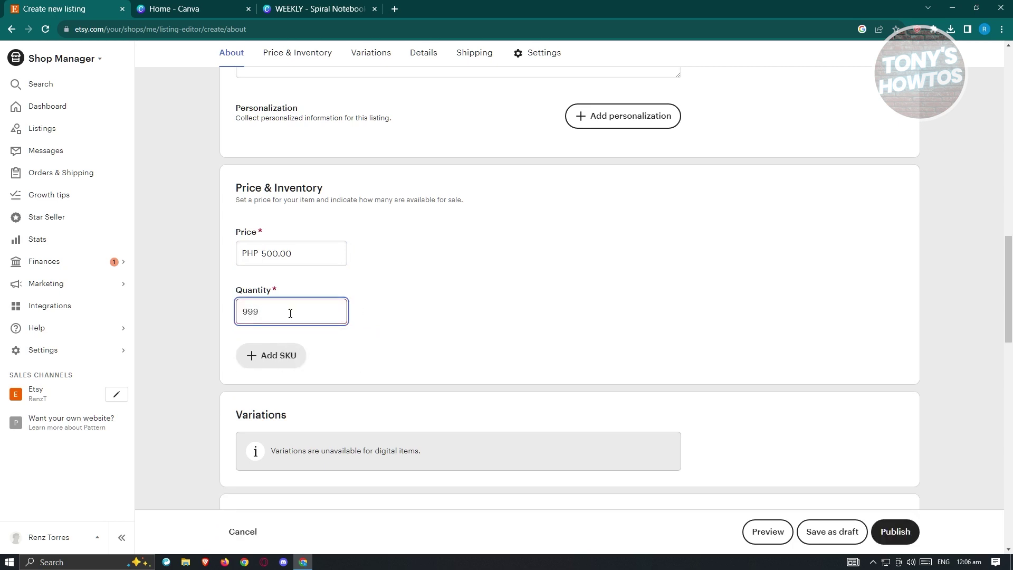
click(398, 311)
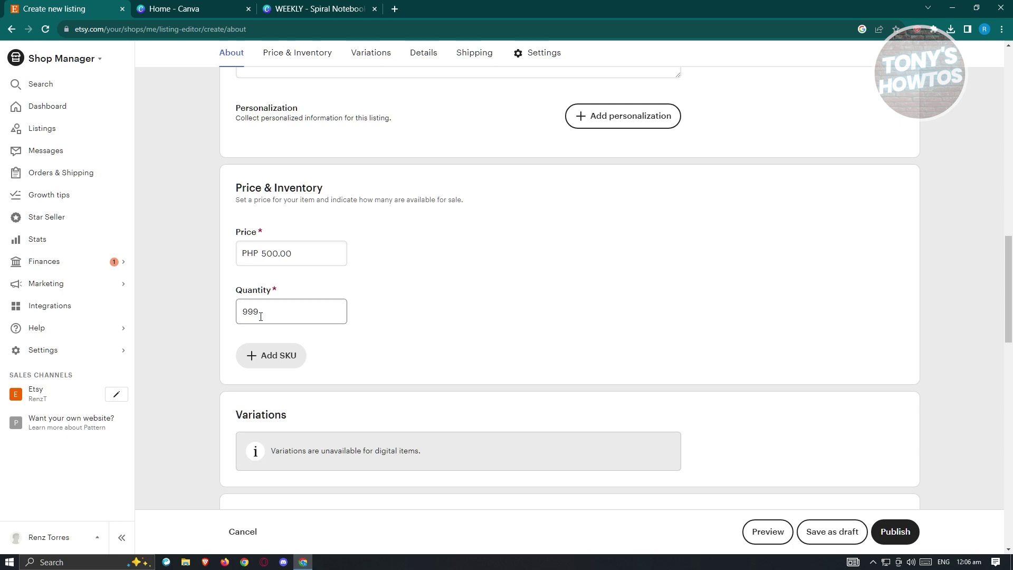
drag(263, 312, 219, 323)
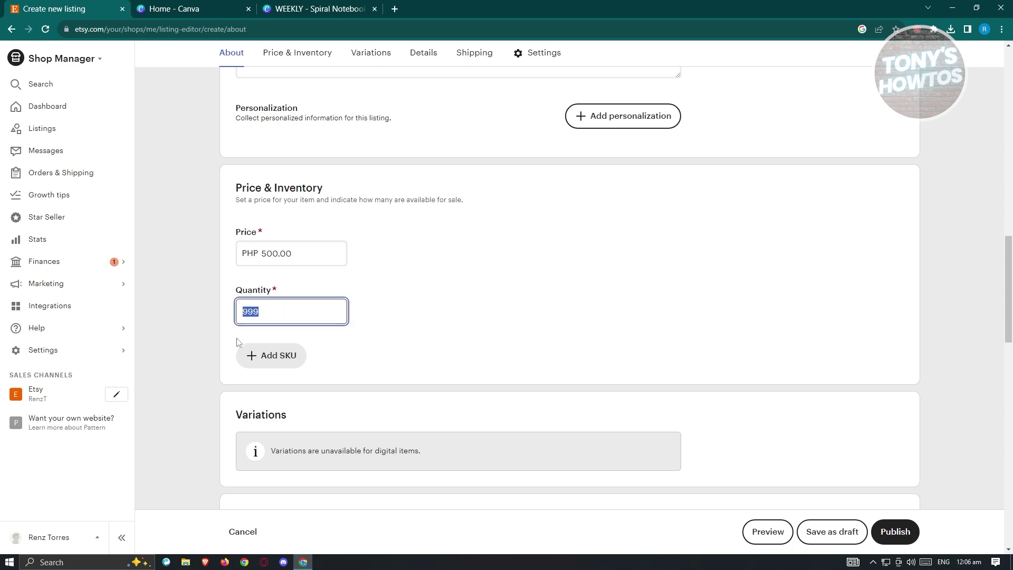
click(458, 311)
scroll(464, 311, down, 3)
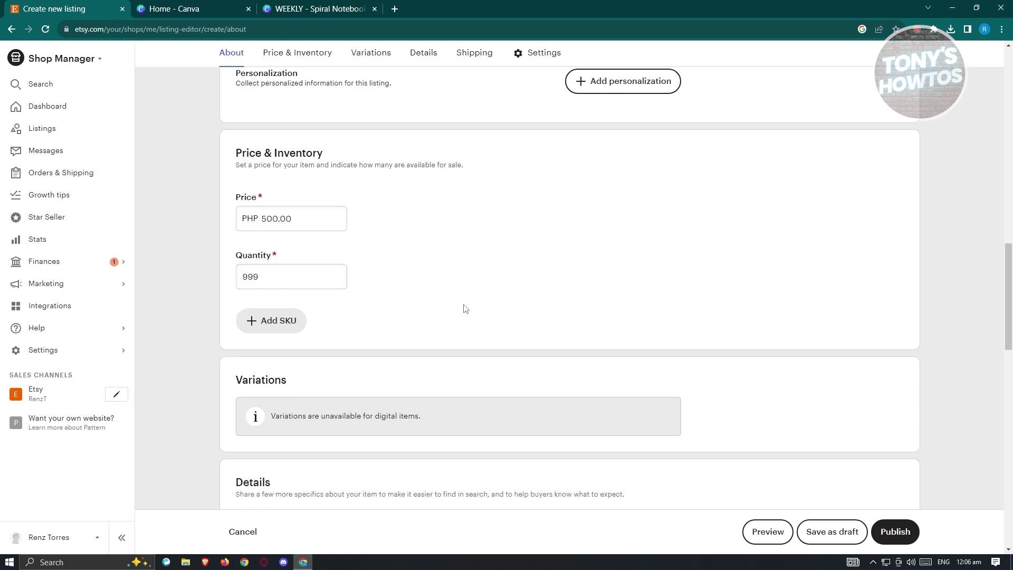
Step: Look over the category picker and core details settings without changing anything
scroll(473, 352, down, 3)
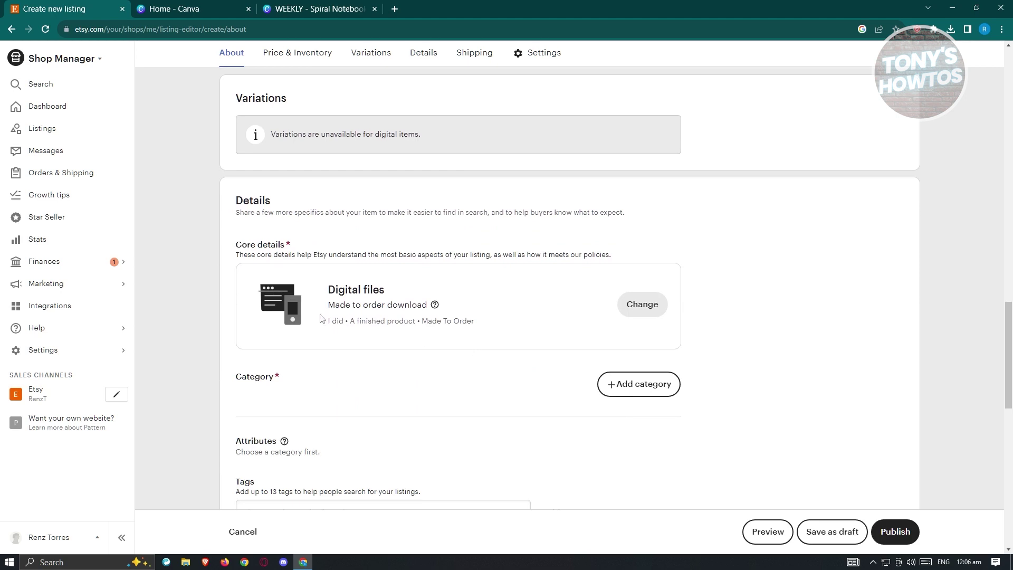
drag(237, 99, 414, 136)
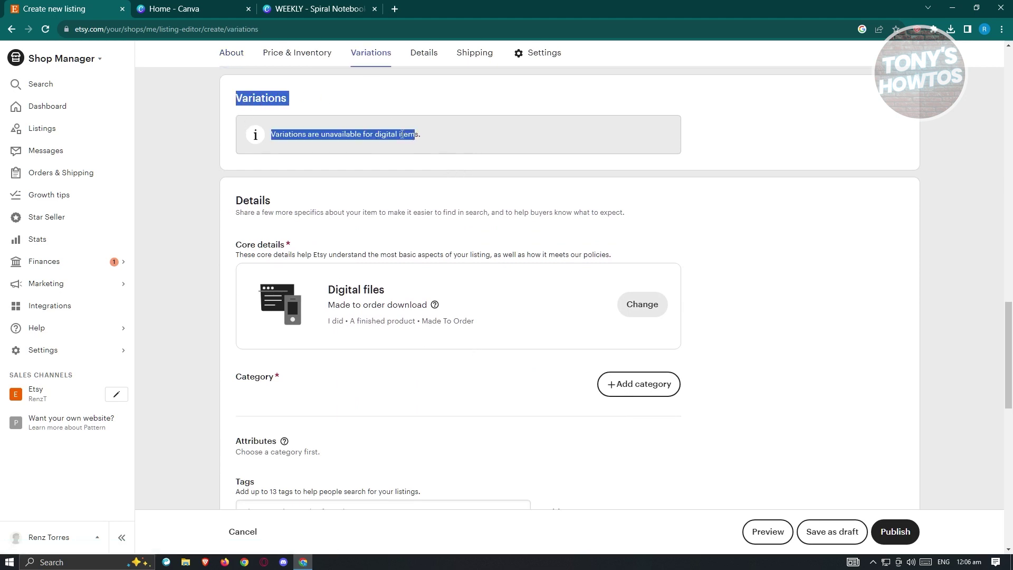
scroll(437, 196, down, 2)
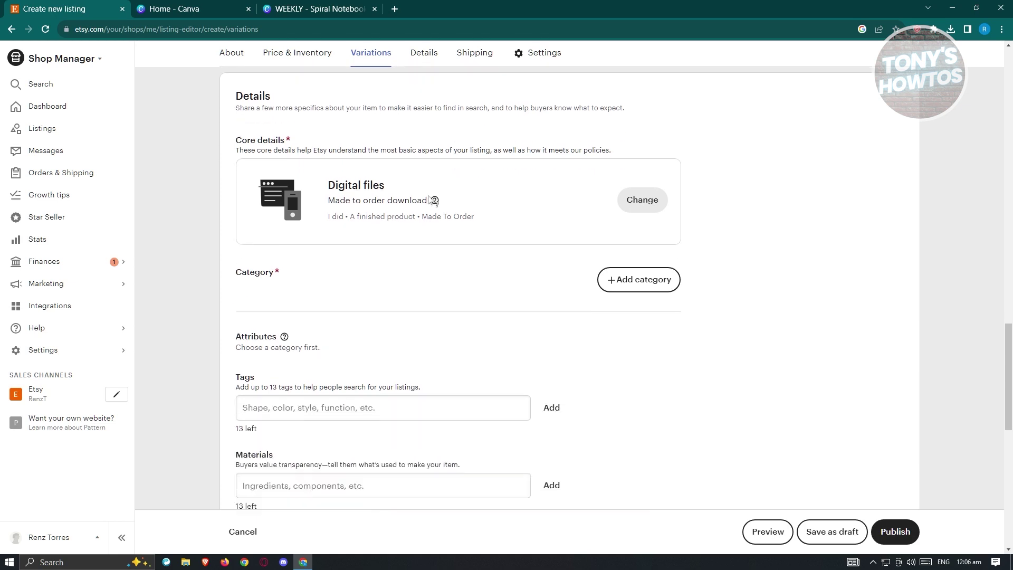
drag(289, 103, 684, 131)
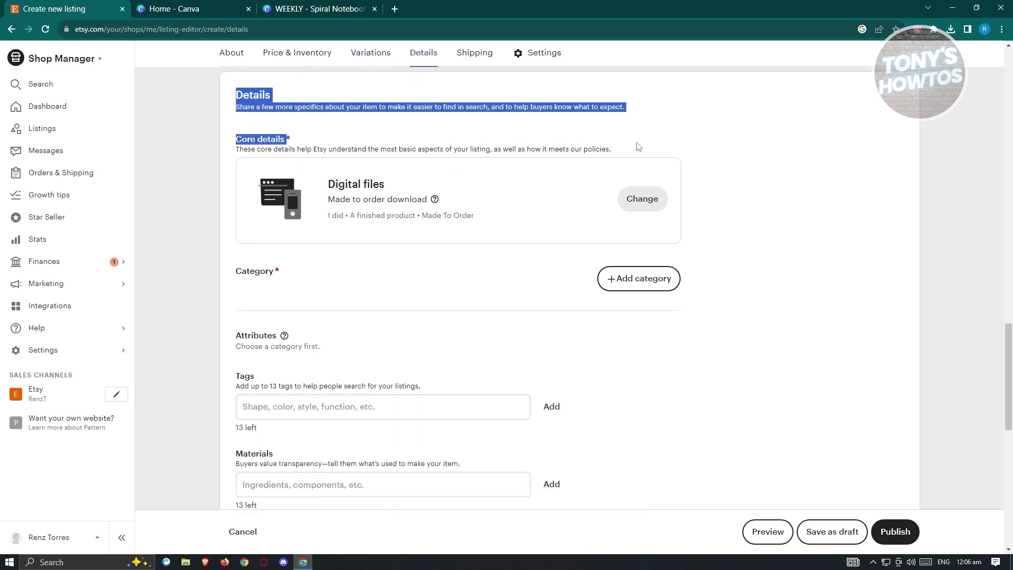
click(240, 158)
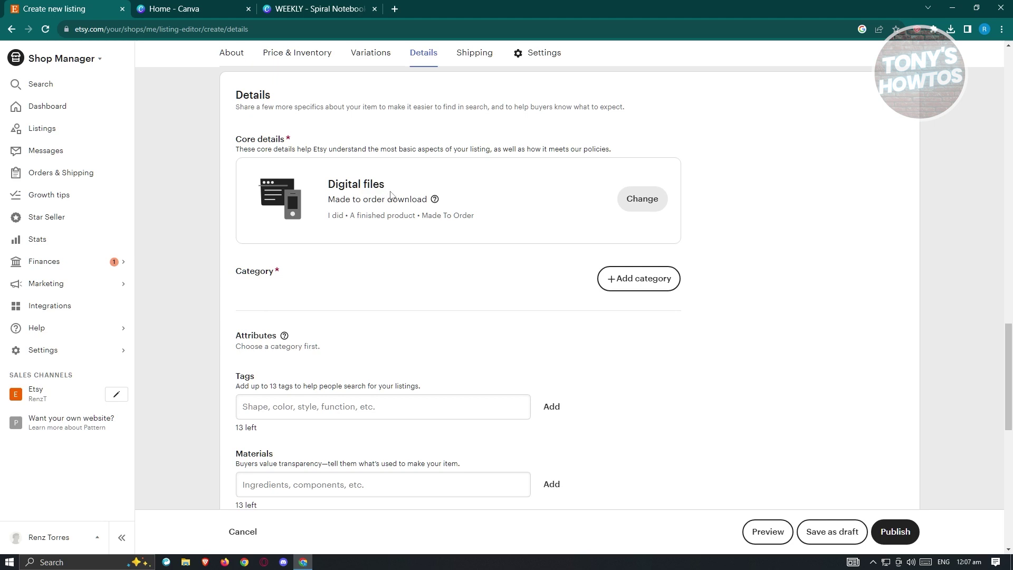
click(653, 289)
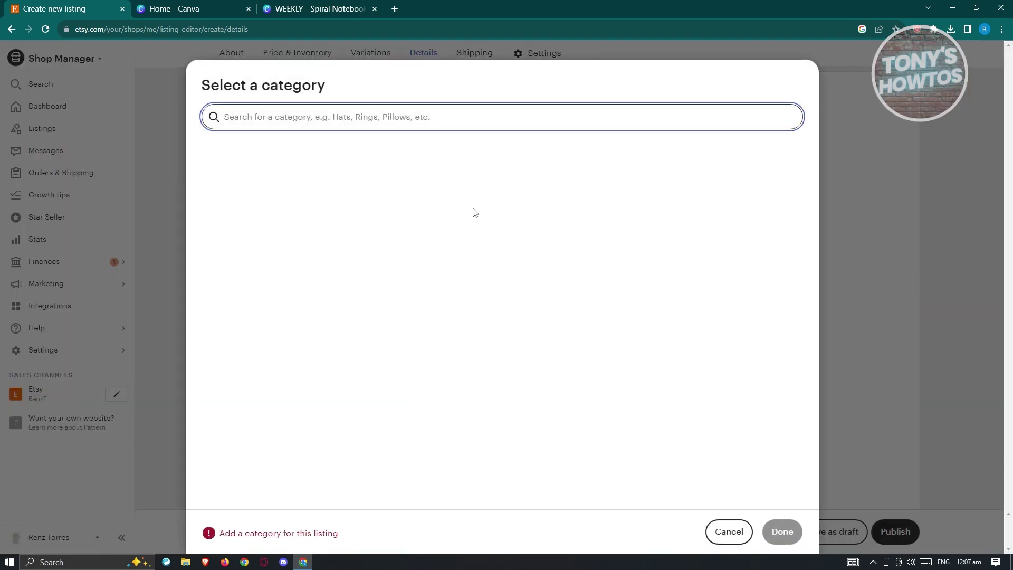
click(723, 539)
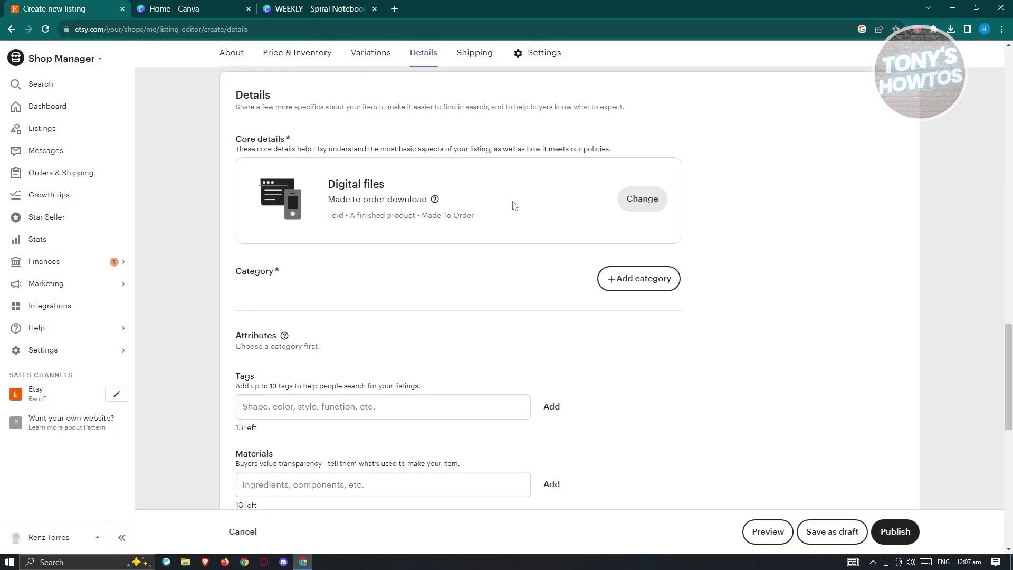
click(642, 199)
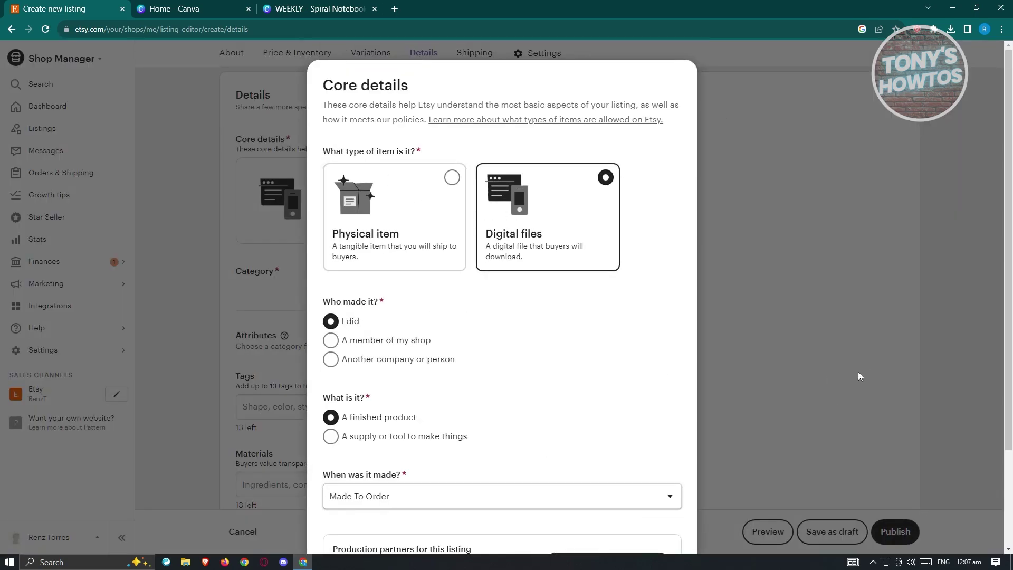
scroll(584, 334, down, 3)
click(340, 511)
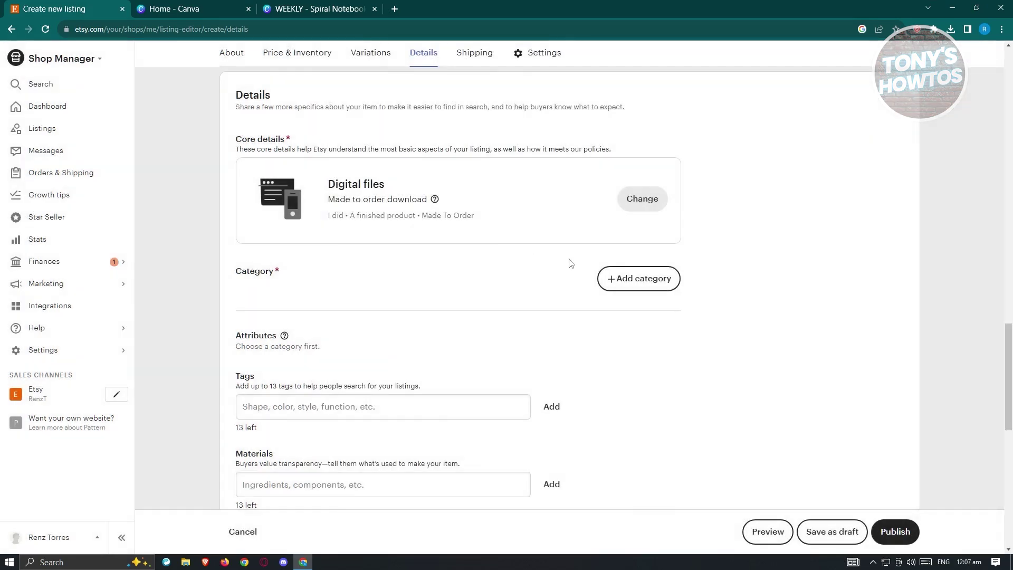
Step: Search 'PLANNER' and choose Office & School Supplies as the category
click(640, 278)
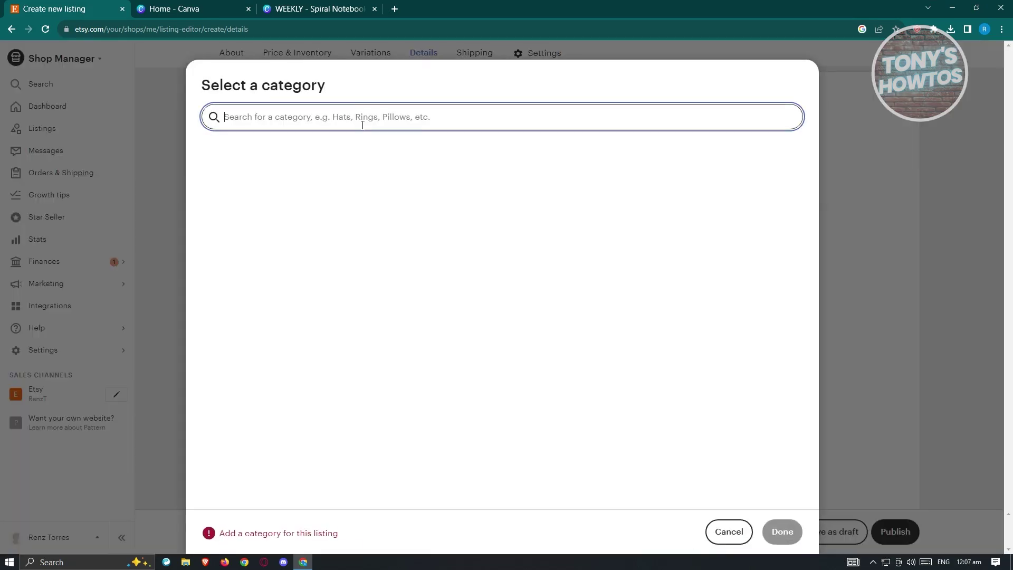
text(PLANNER)
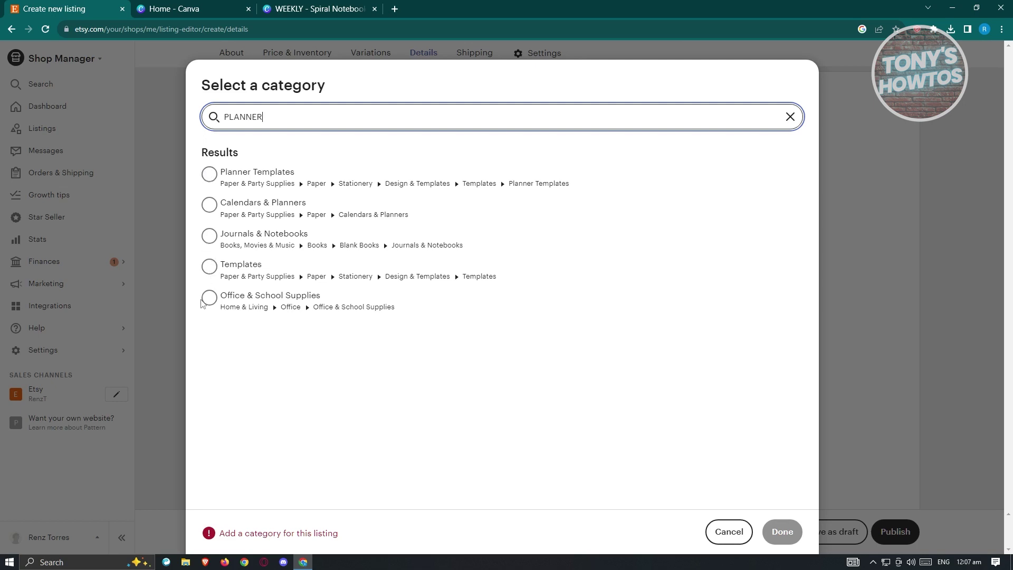
click(209, 298)
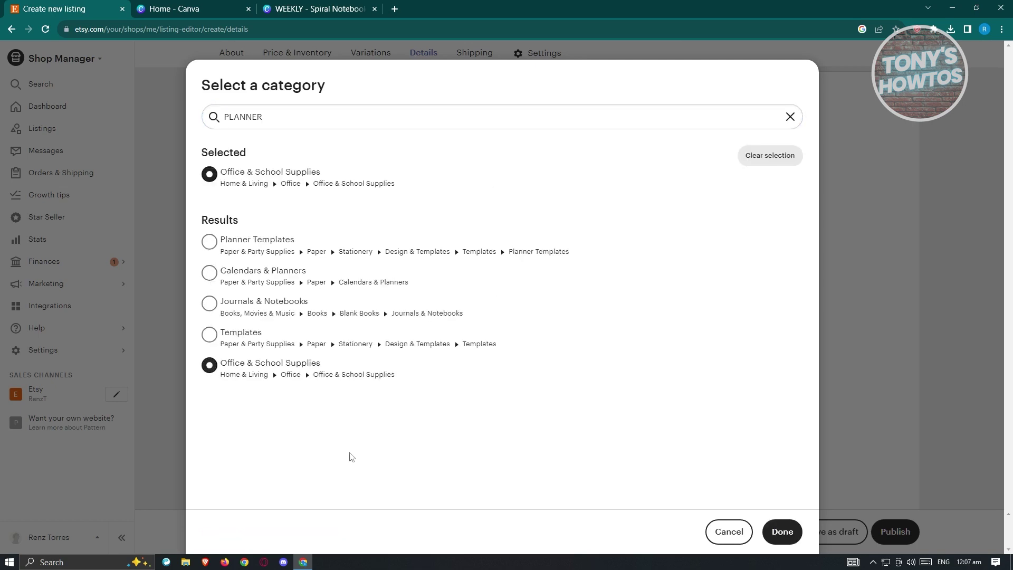
click(793, 535)
scroll(737, 372, down, 4)
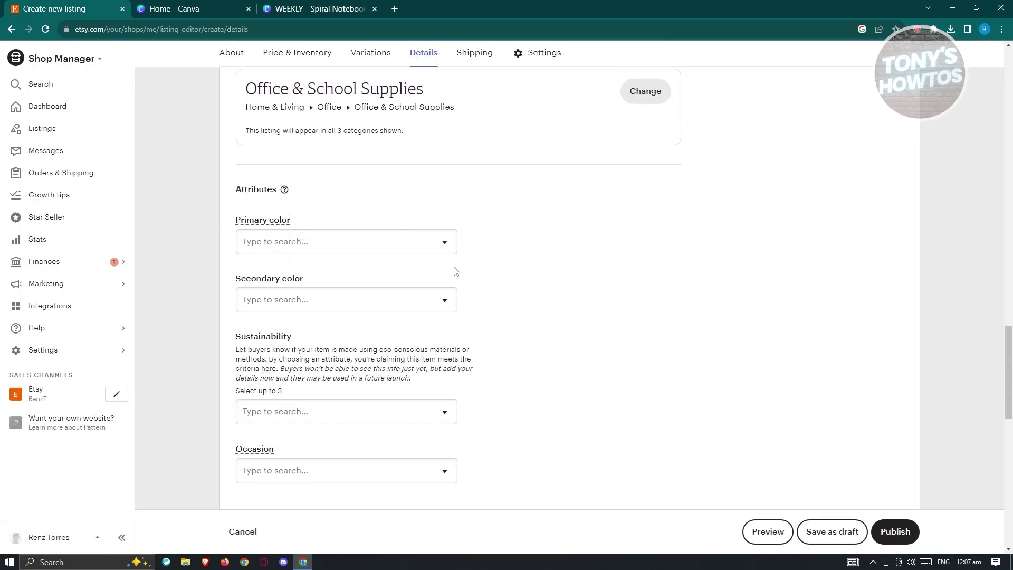
Step: Set the primary colour to Blue and the secondary colour to White, checking the WEEKLY design in Canva
click(451, 246)
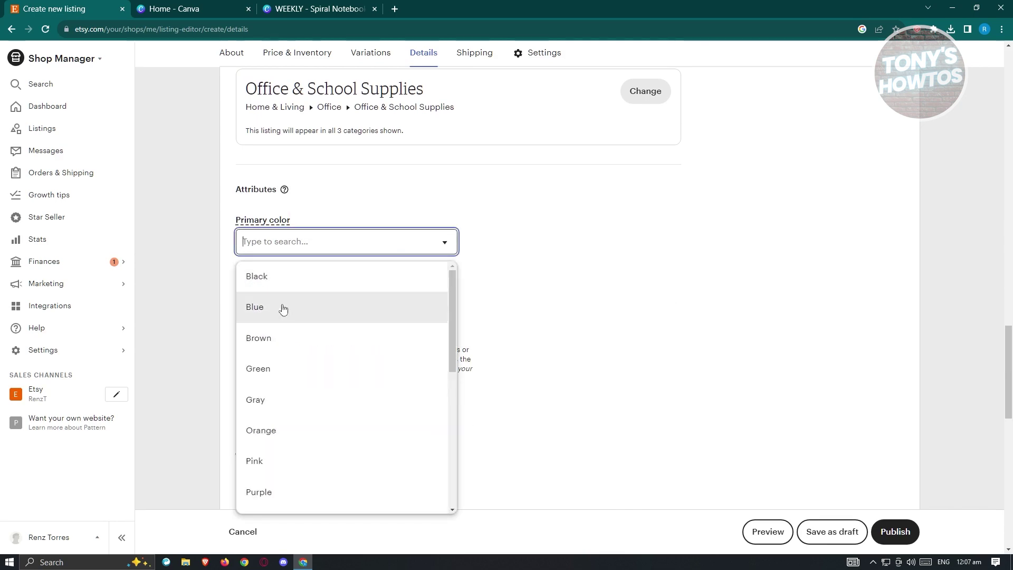
click(285, 304)
click(272, 8)
click(244, 9)
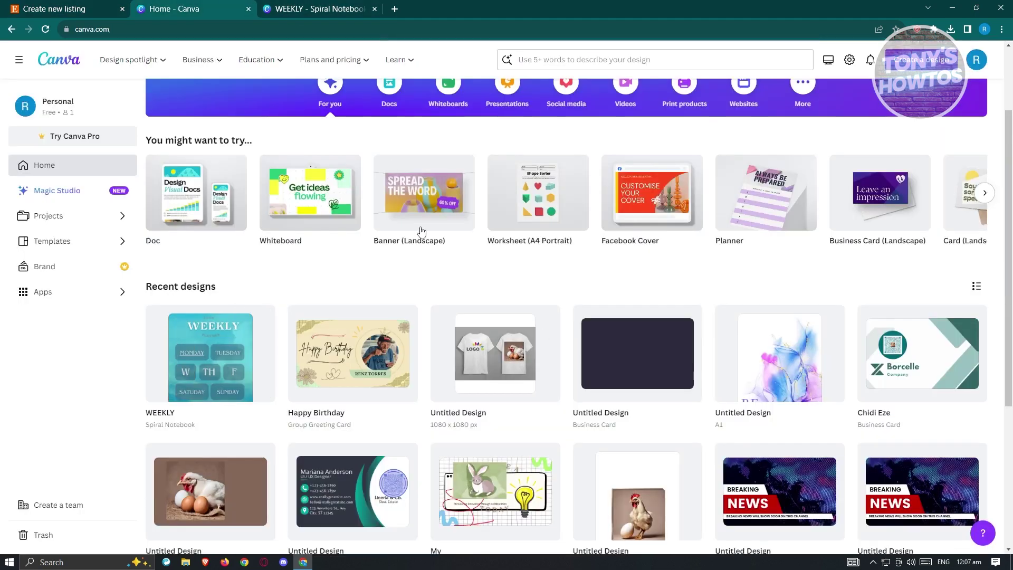
click(267, 7)
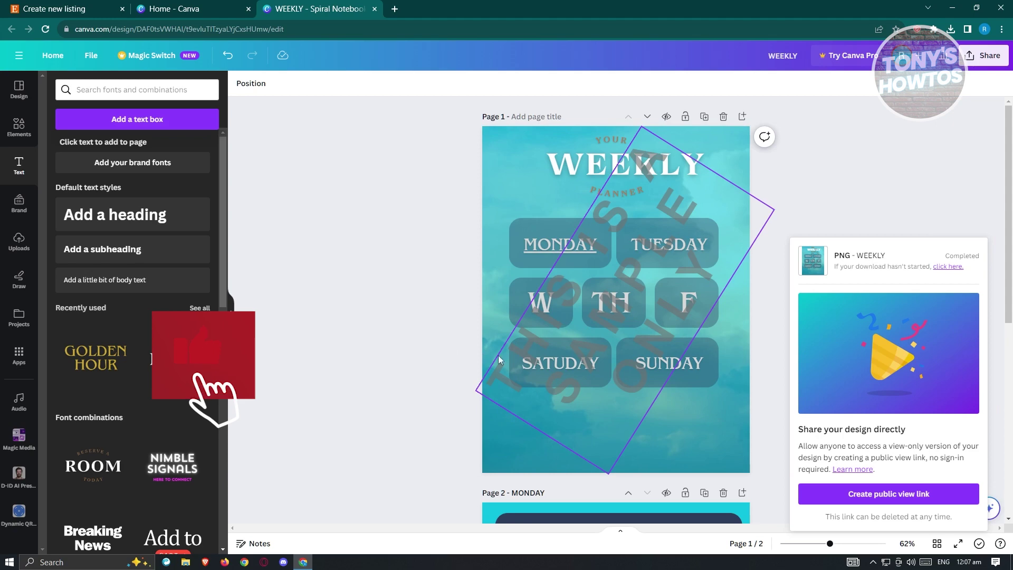
click(64, 9)
click(435, 301)
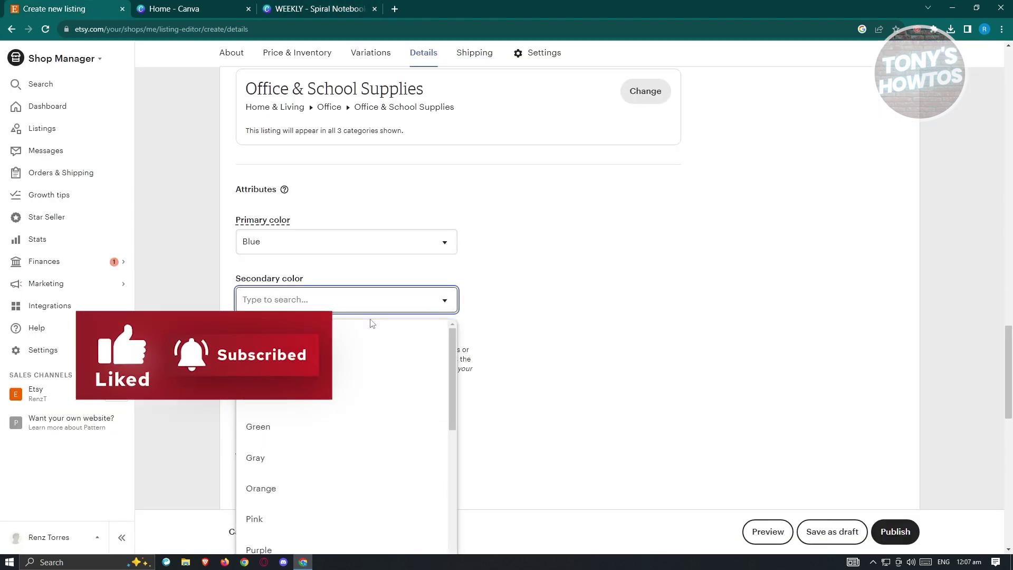
text(WH)
click(376, 329)
Step: Review the Sustainability and Occasion options, leaving both empty
scroll(494, 333, down, 2)
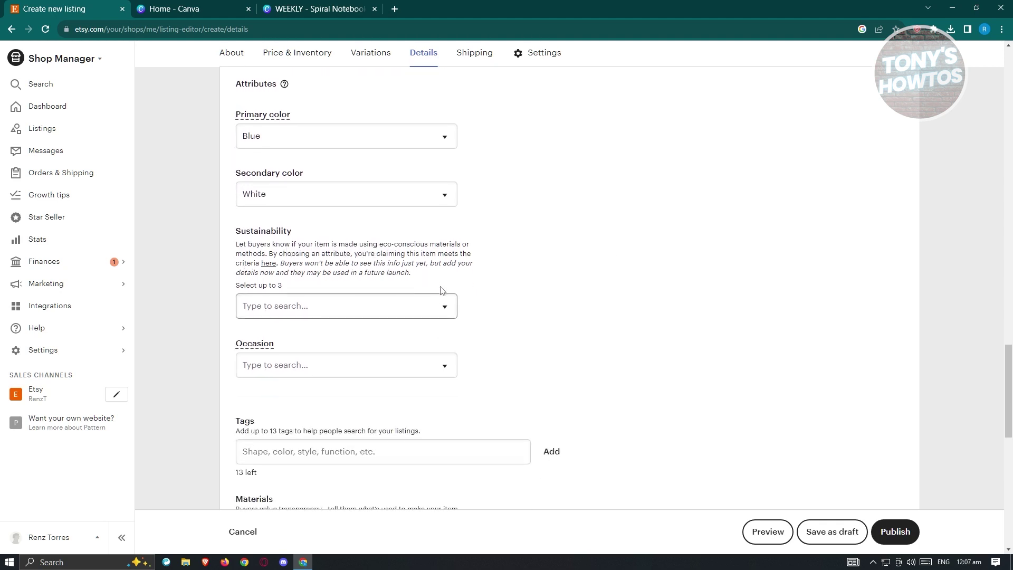
click(446, 307)
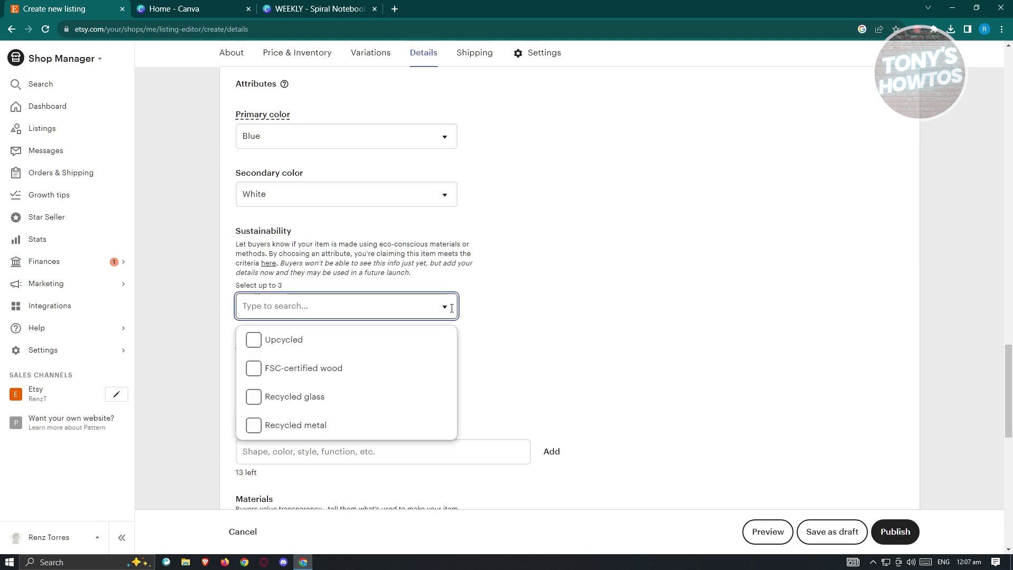
scroll(419, 369, down, 3)
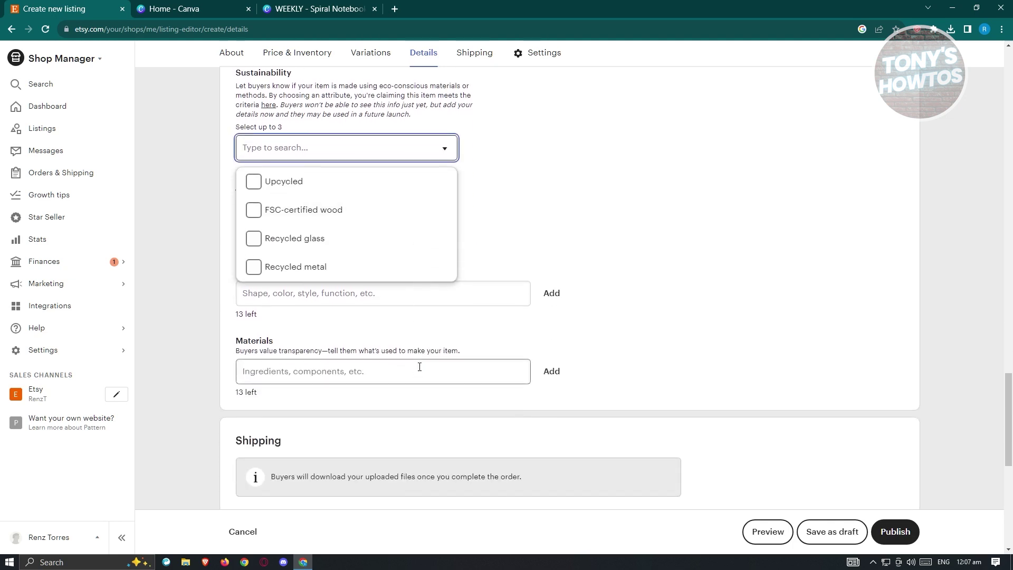
scroll(627, 256, up, 2)
click(627, 255)
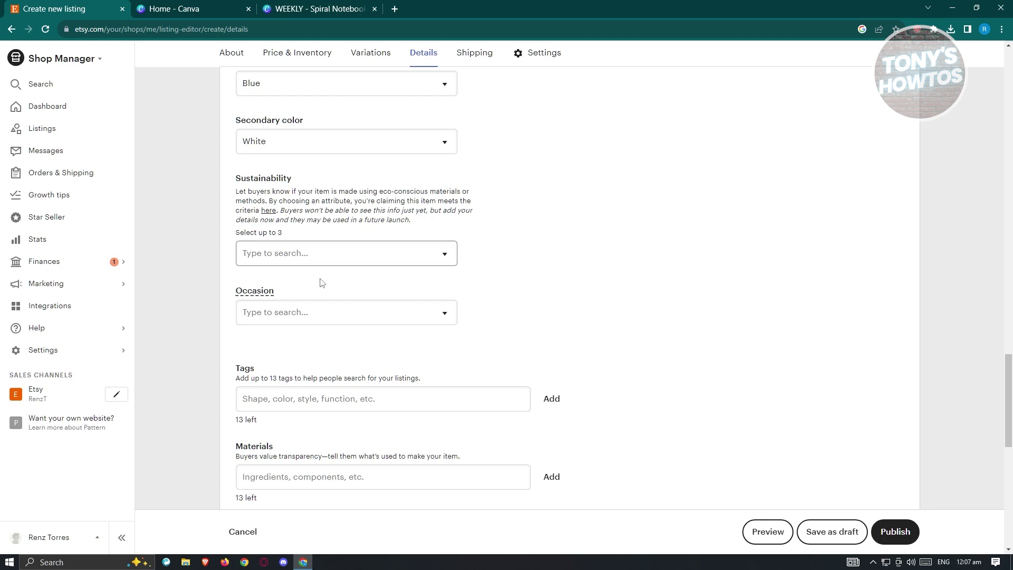
click(446, 313)
scroll(355, 420, down, 5)
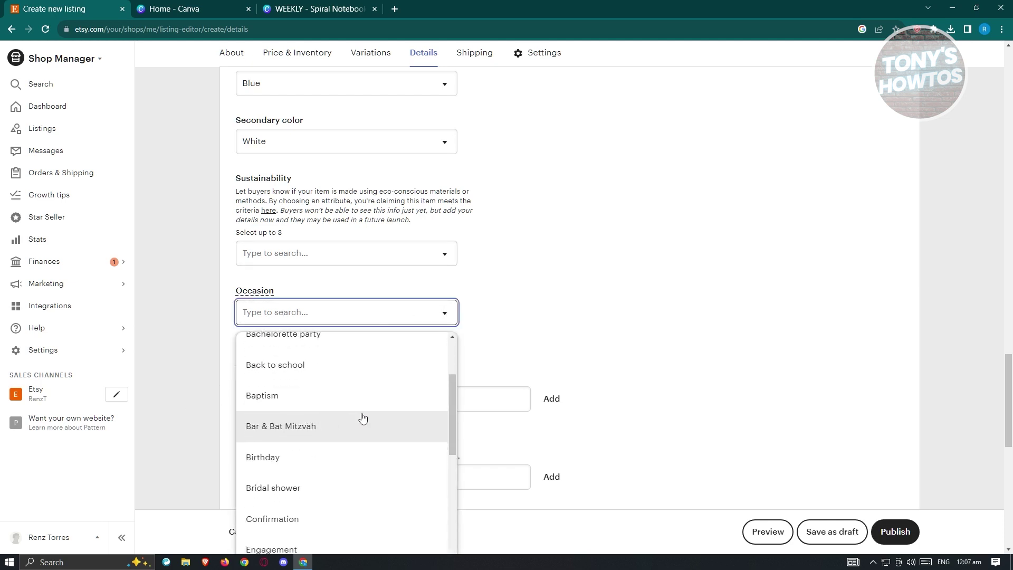
click(611, 309)
scroll(612, 308, down, 2)
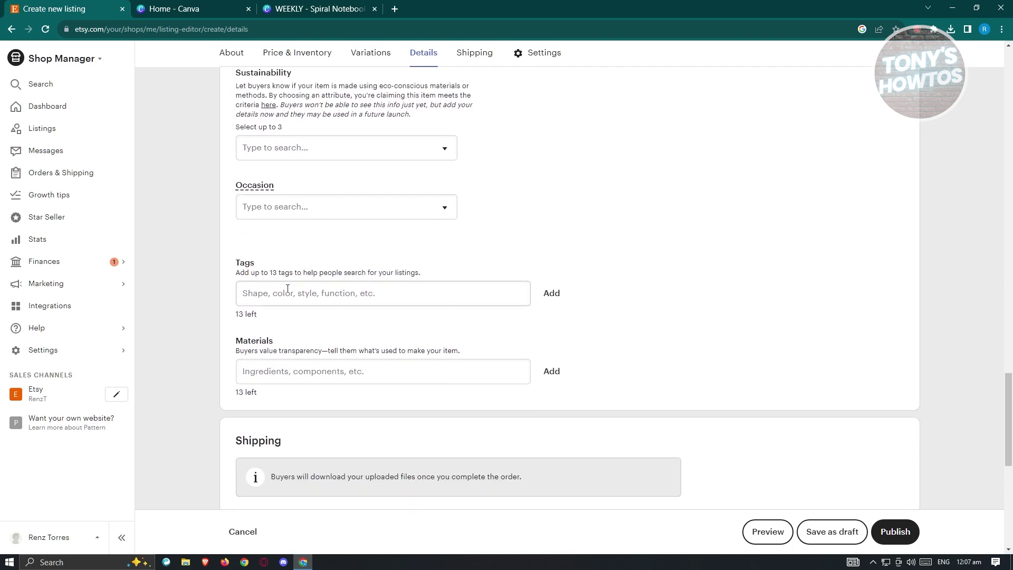
click(368, 295)
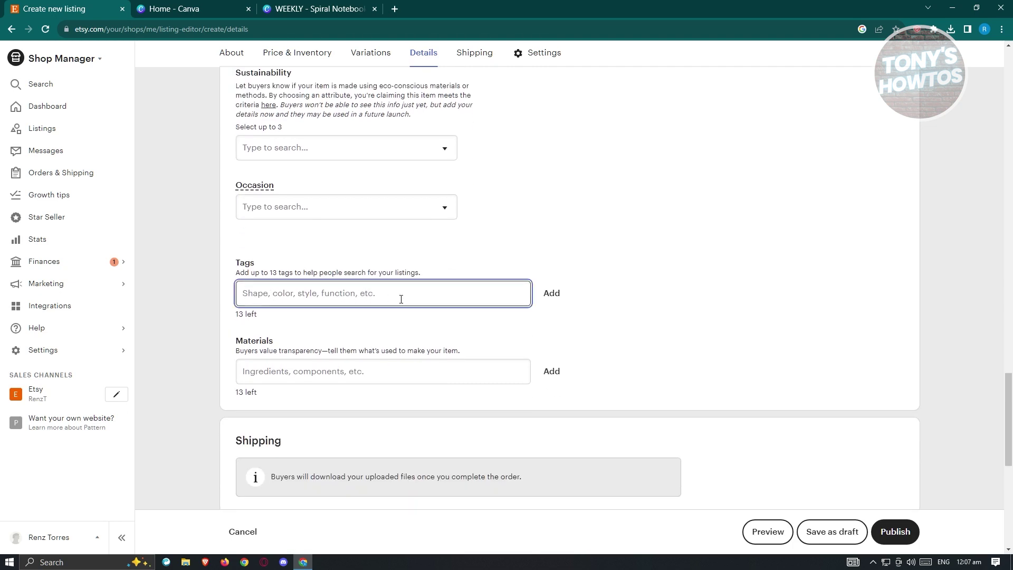
Step: Add the tag BLUE, then check the WEEKLY planner design in Canva for more tag ideas
text(BLUE)
click(552, 293)
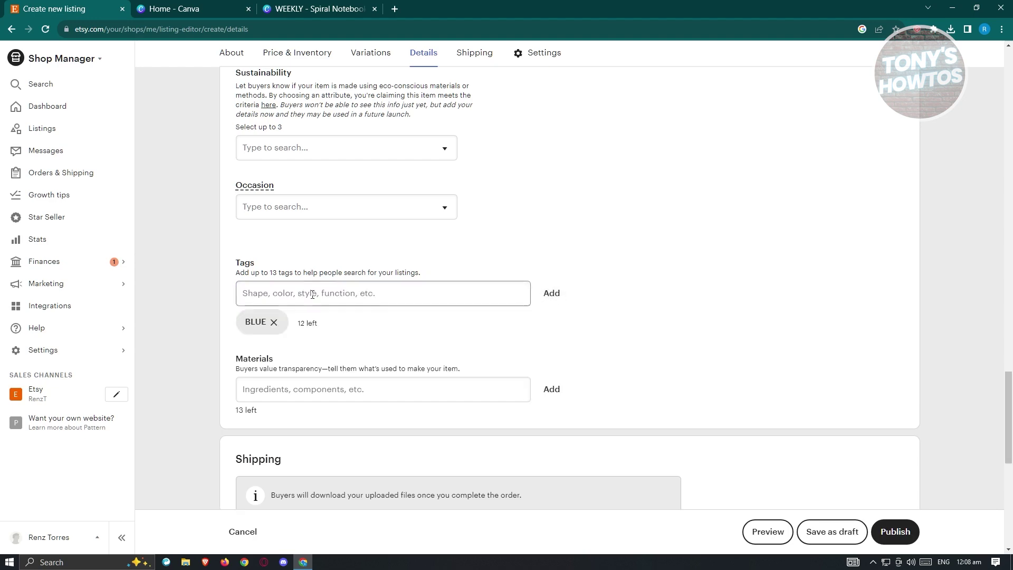
click(317, 293)
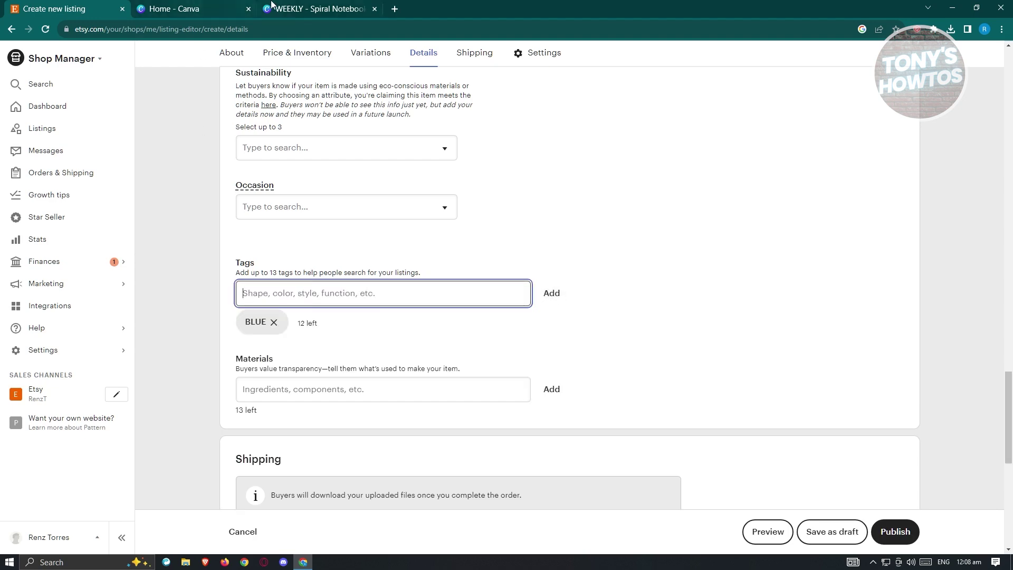
click(296, 8)
click(53, 9)
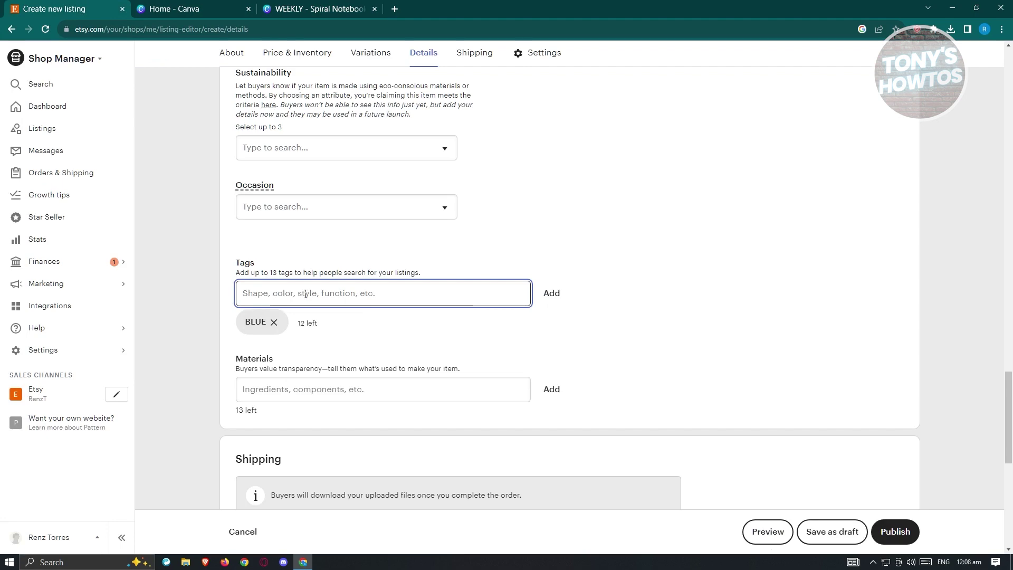
click(333, 8)
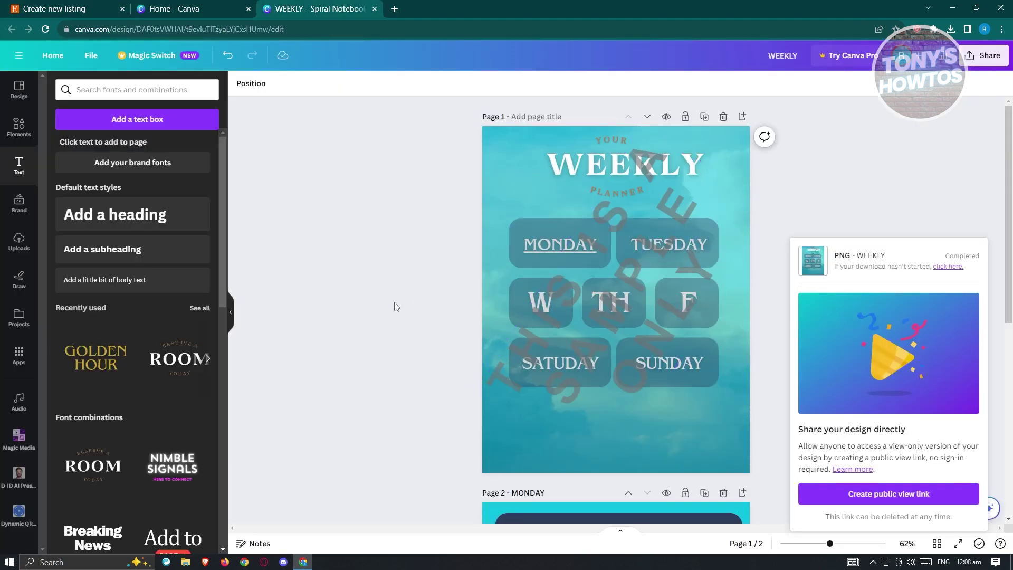
click(52, 9)
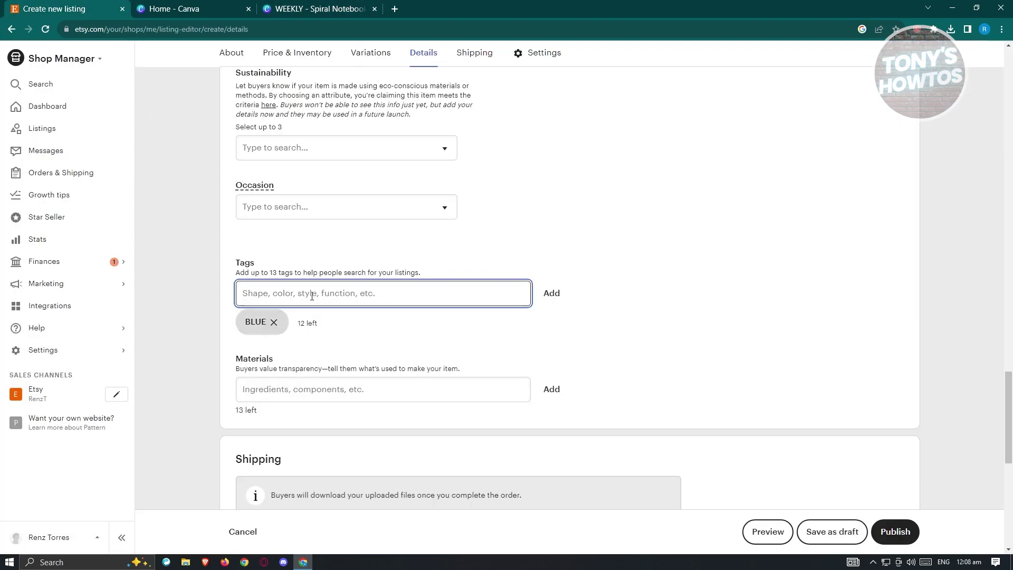
Step: Add the tags PLANNER, SKY and WEEK to the listing
text(PLANNER)
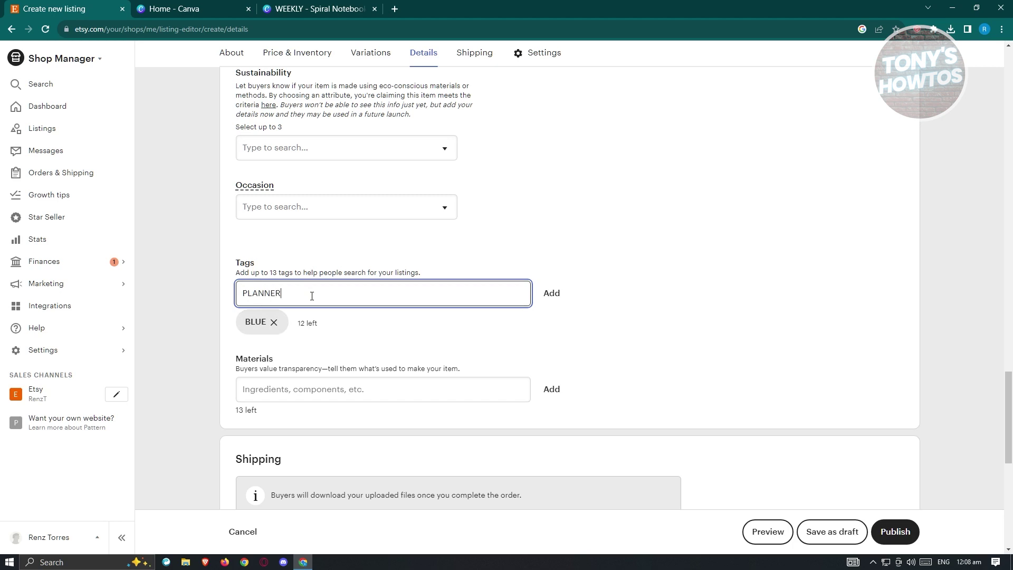
click(553, 294)
text(SKY)
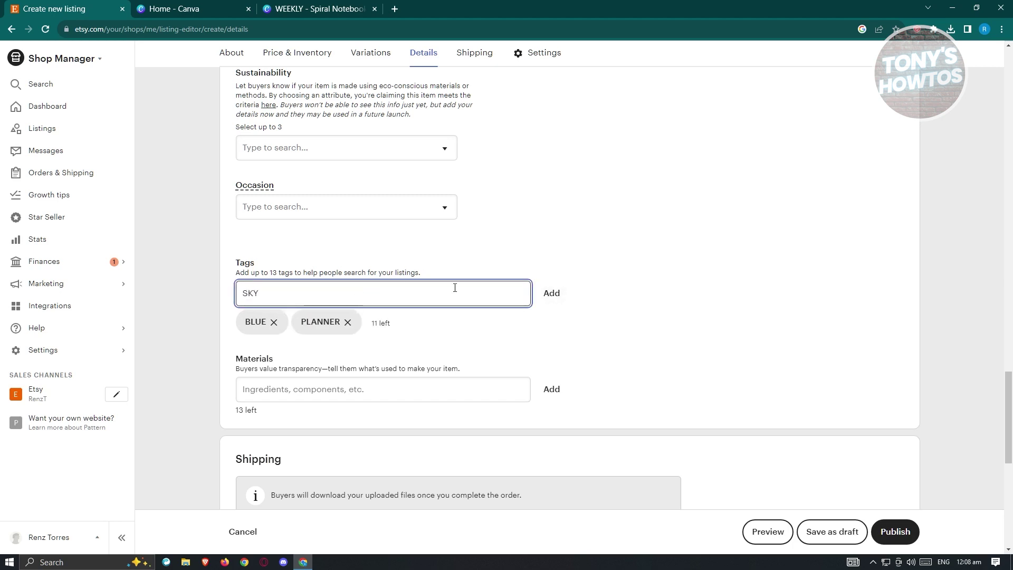
click(549, 294)
text(W)
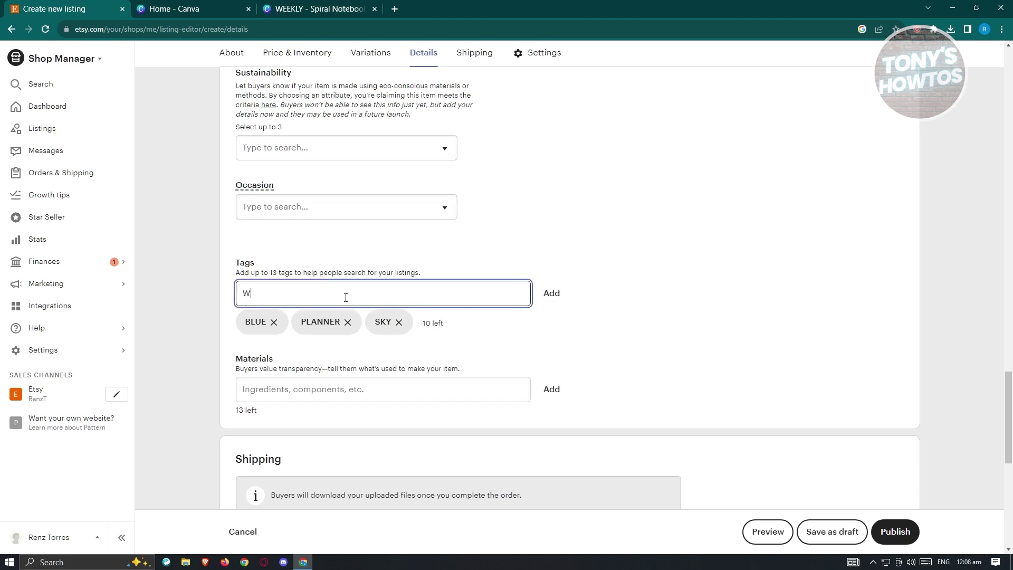
text(EEK)
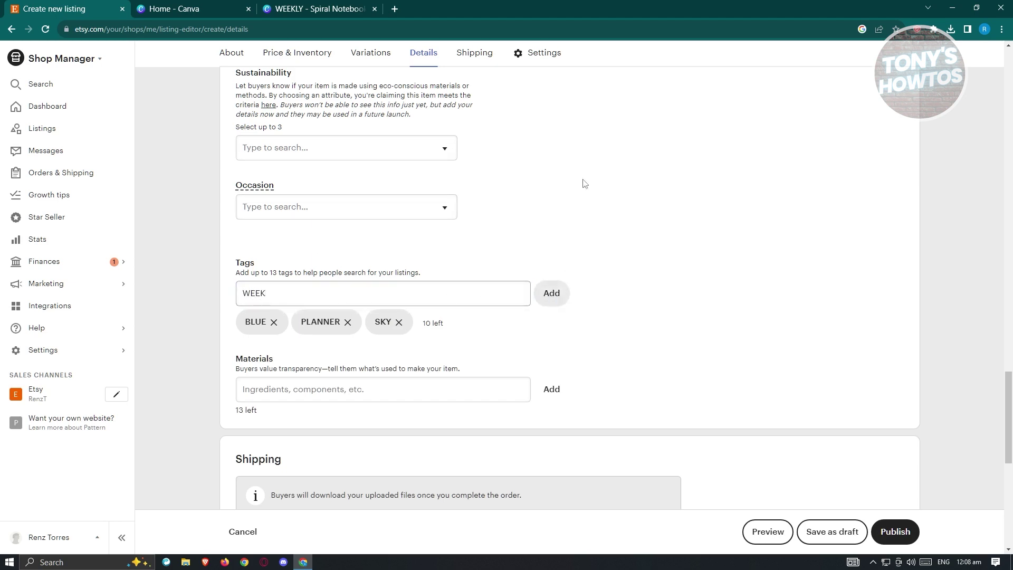
key(Return)
click(317, 9)
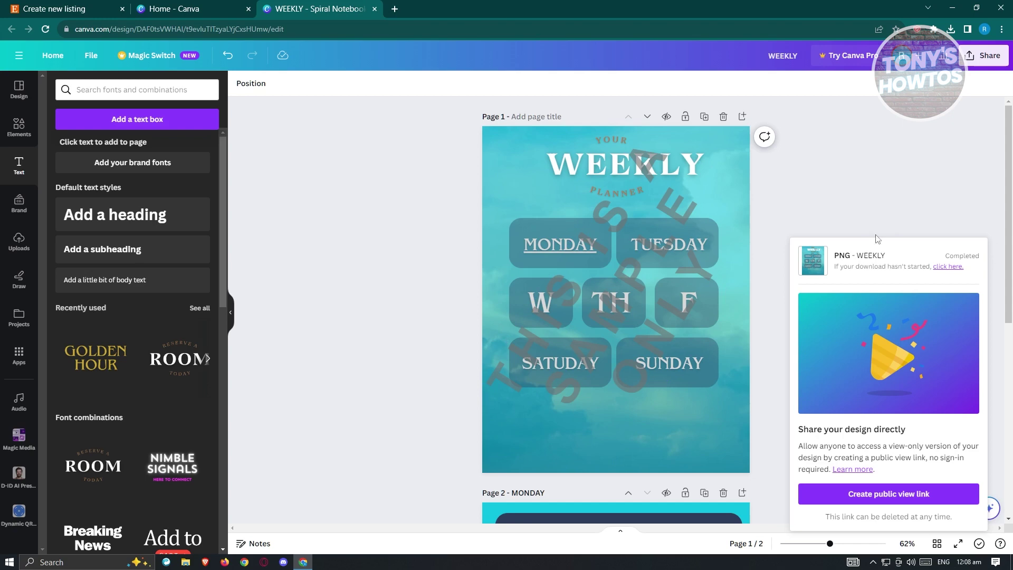
click(37, 9)
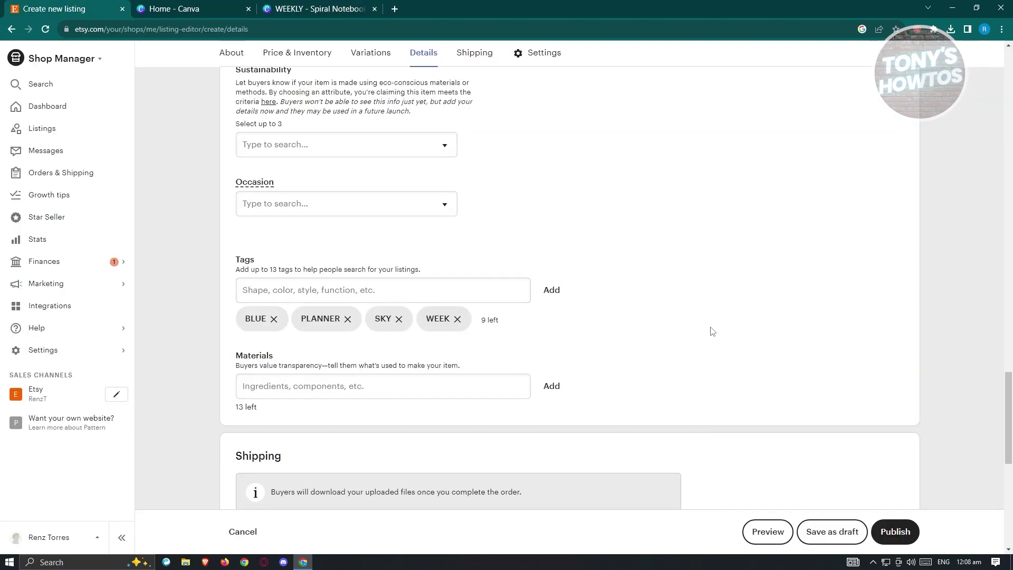
scroll(710, 330, down, 3)
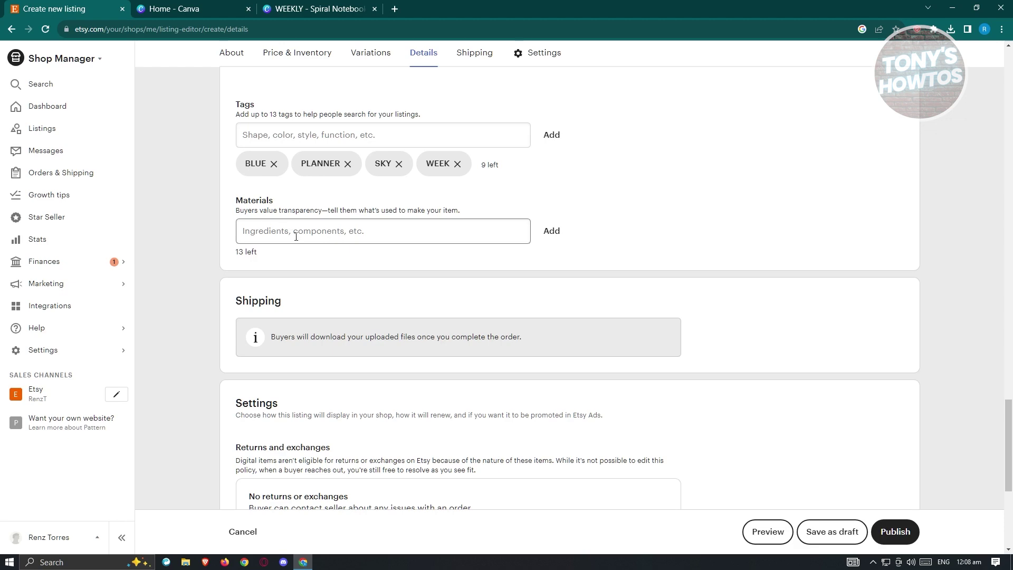
Step: Review the buyer-download note and the no-returns policy in the listing settings
click(408, 232)
click(354, 9)
key(ctrl+1)
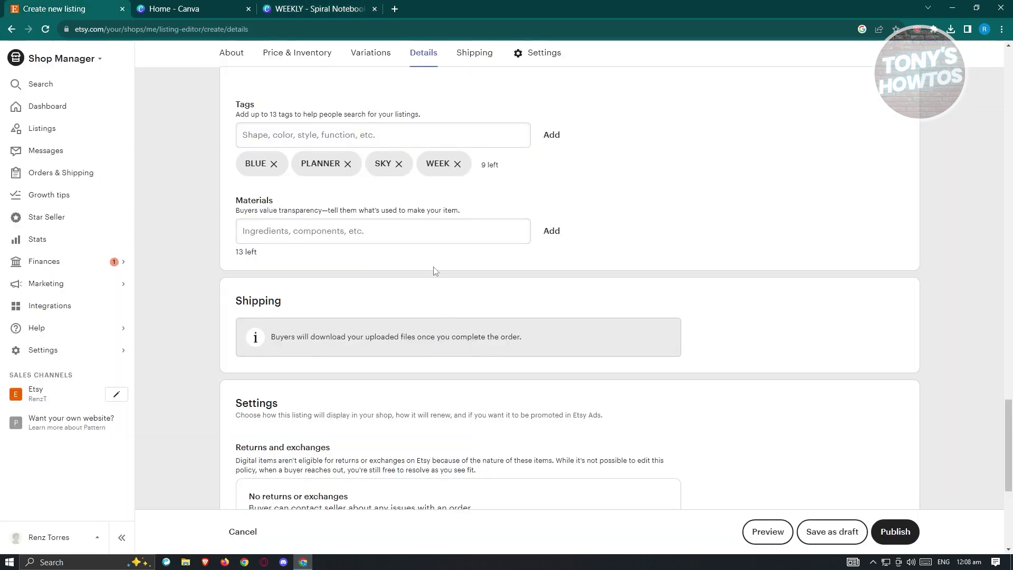
scroll(757, 224, down, 4)
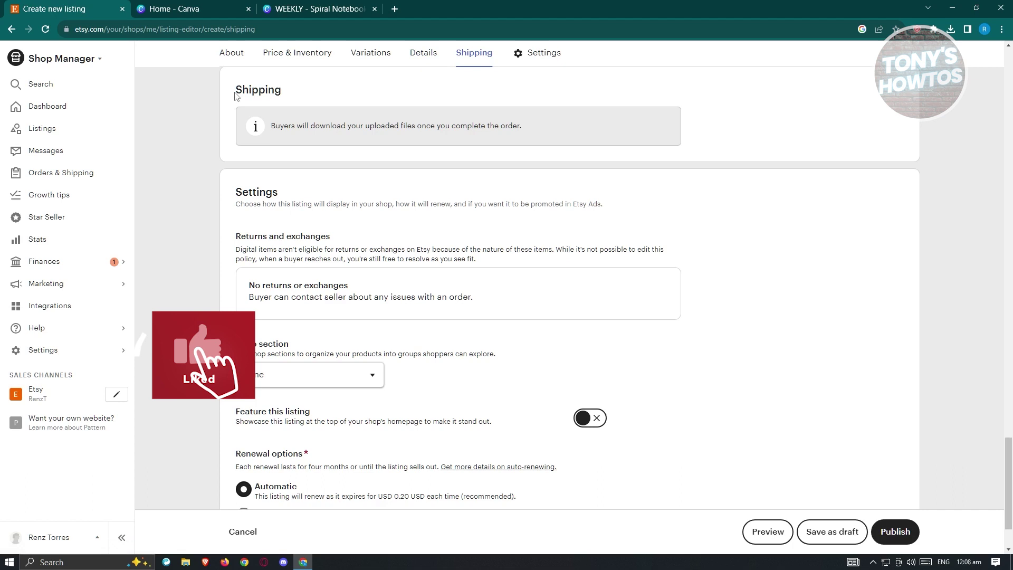
drag(241, 90, 693, 139)
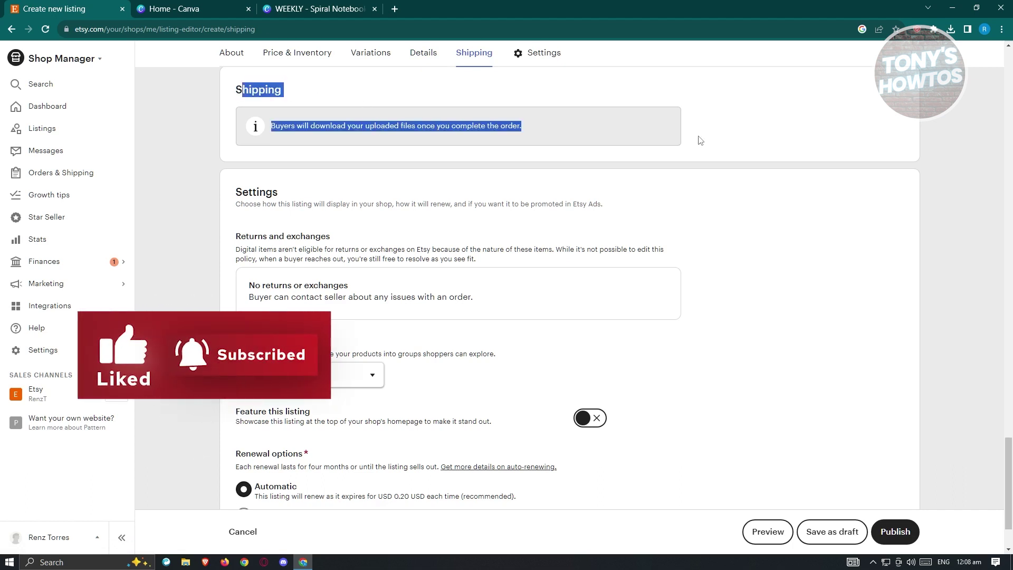
scroll(495, 236, down, 2)
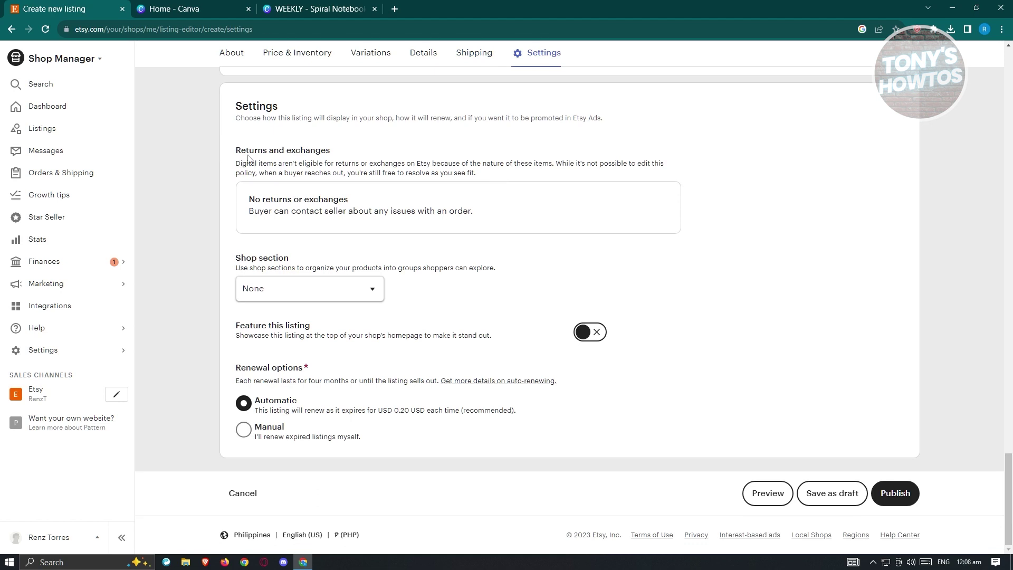
drag(255, 200, 426, 213)
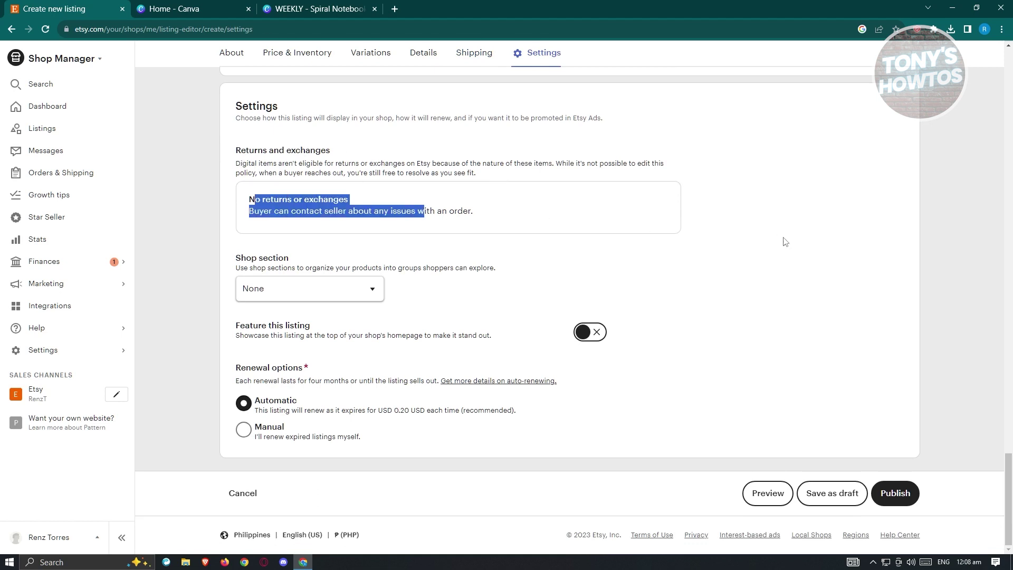
Step: Keep the shop section as None, feature the listing on the shop homepage, and start publishing
click(371, 292)
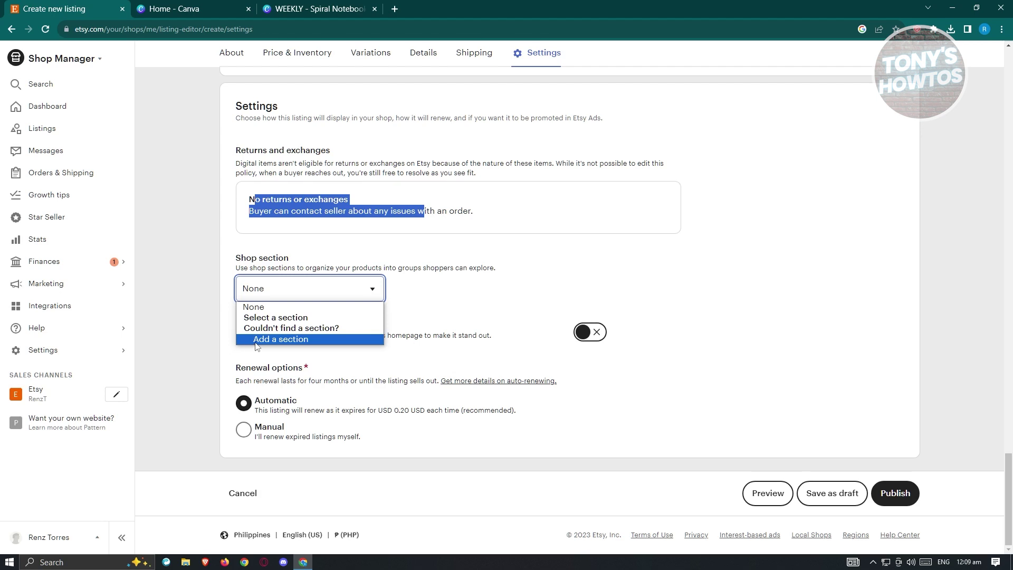
click(253, 307)
click(191, 319)
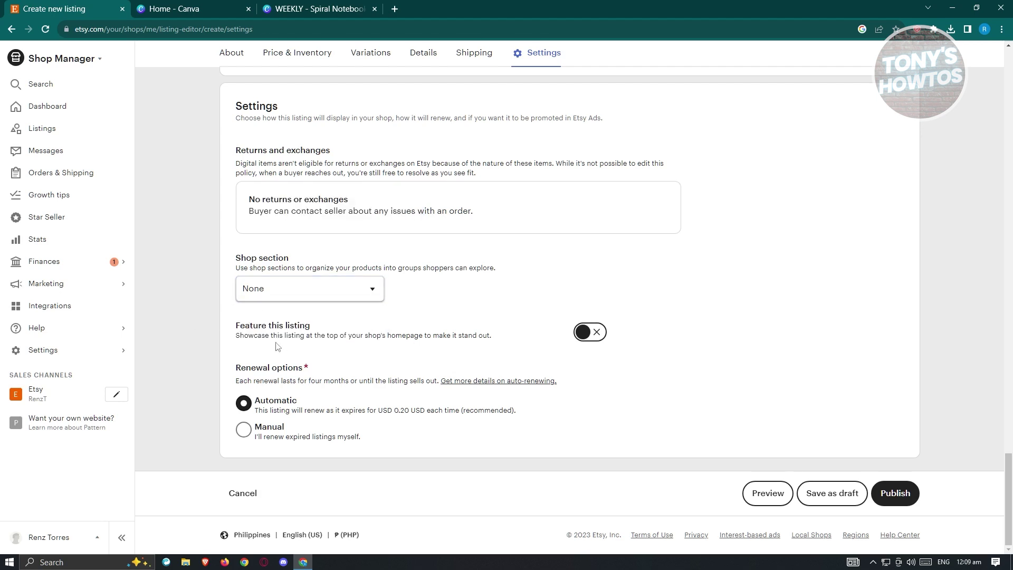
click(591, 333)
click(905, 497)
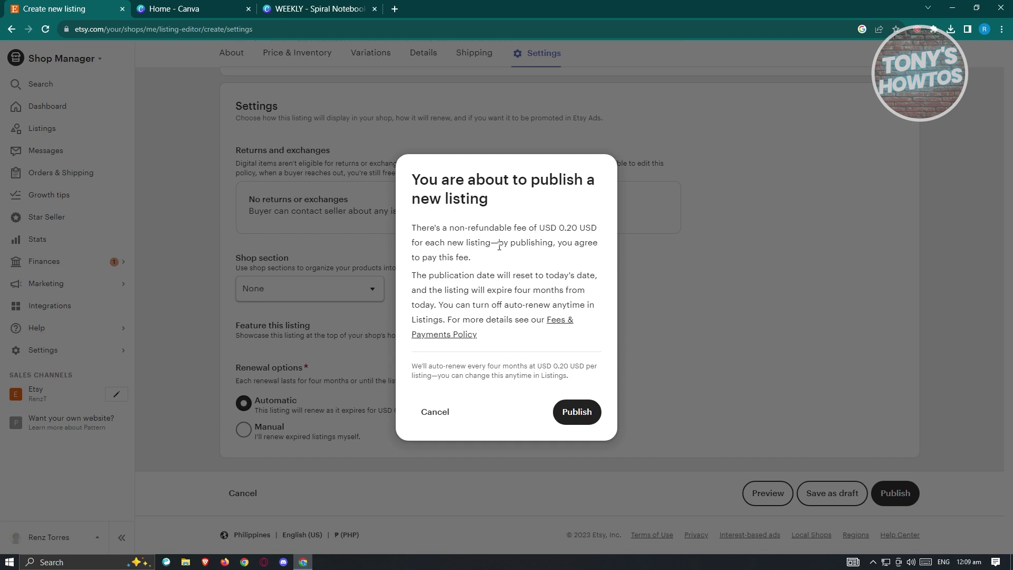
Step: Confirm the USD 0.20 listing fee to publish the digital planner listing
click(589, 415)
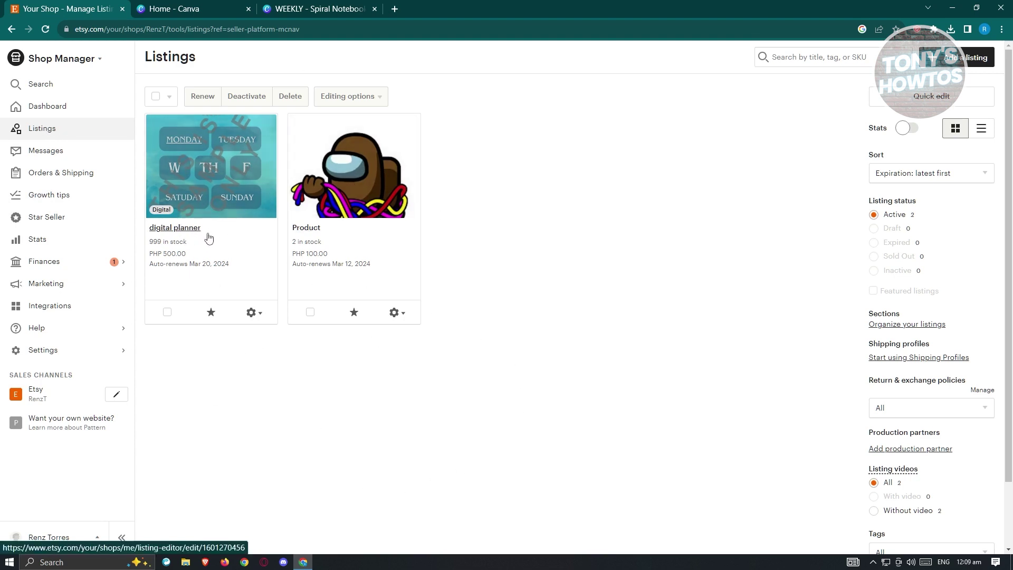
Step: Open the digital planner listing, view its live Etsy page, then return to its editor
click(180, 229)
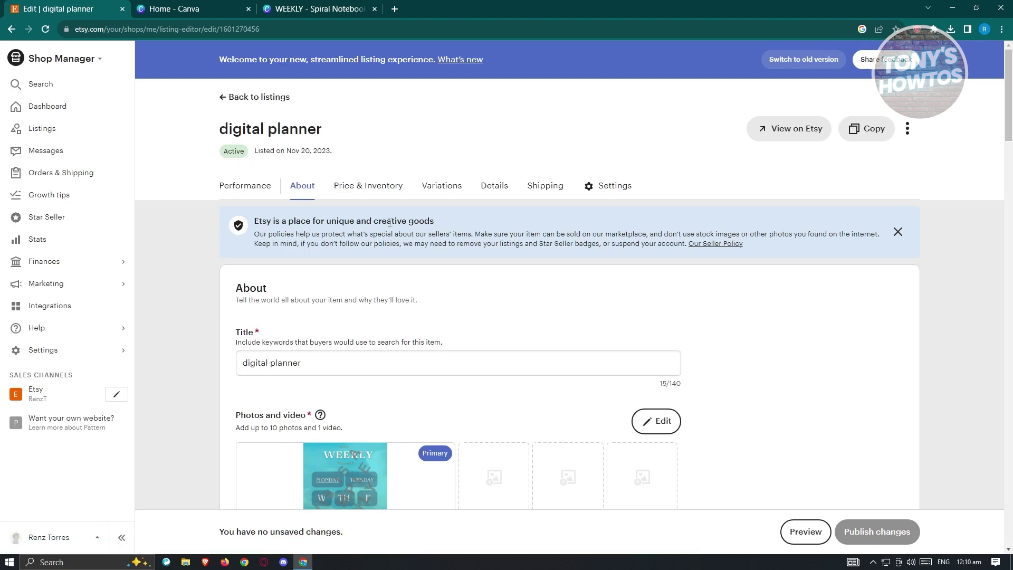
click(782, 136)
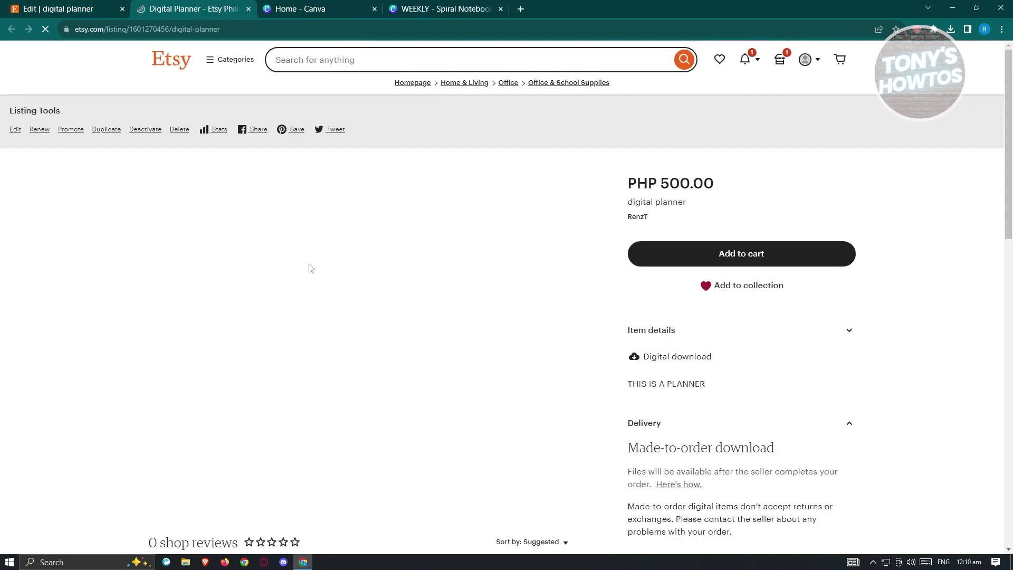
scroll(541, 290, down, 2)
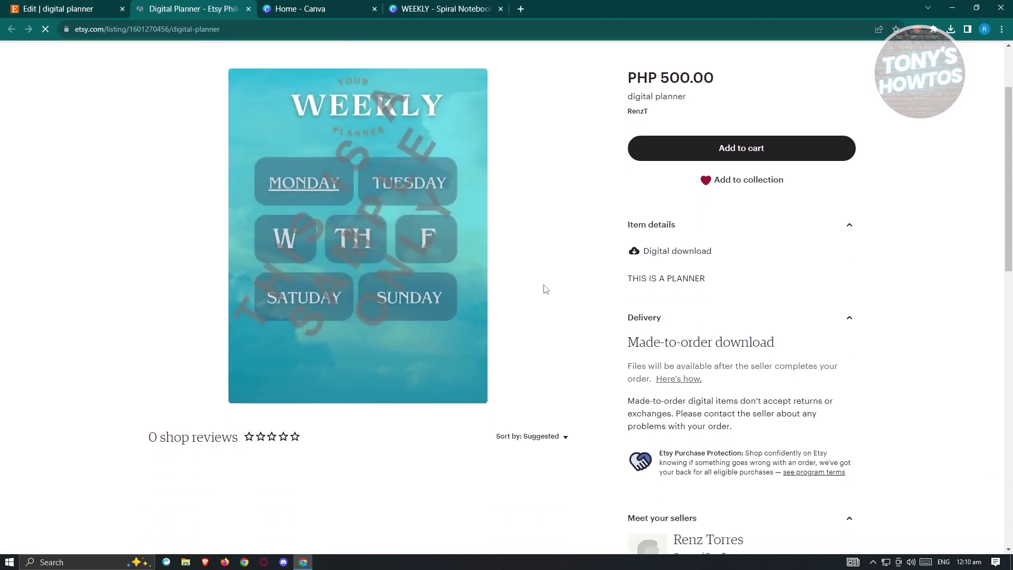
scroll(581, 373, up, 2)
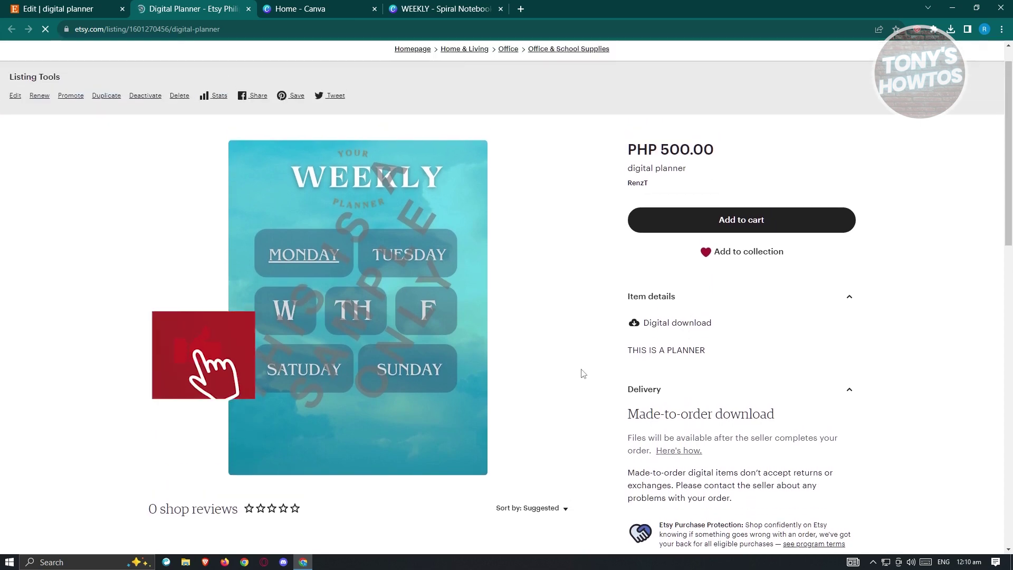
click(44, 6)
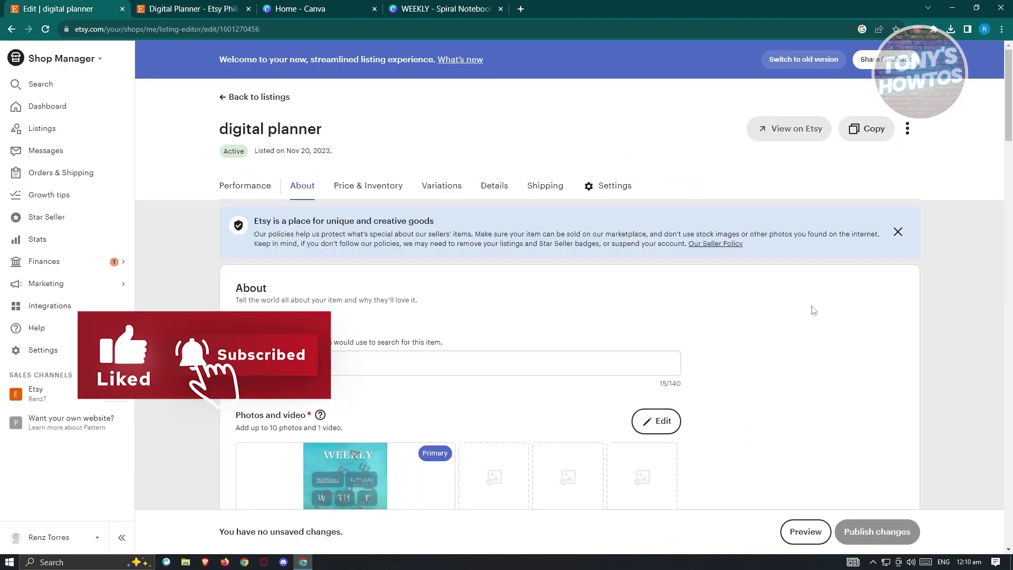
scroll(836, 313, down, 3)
scroll(811, 293, up, 2)
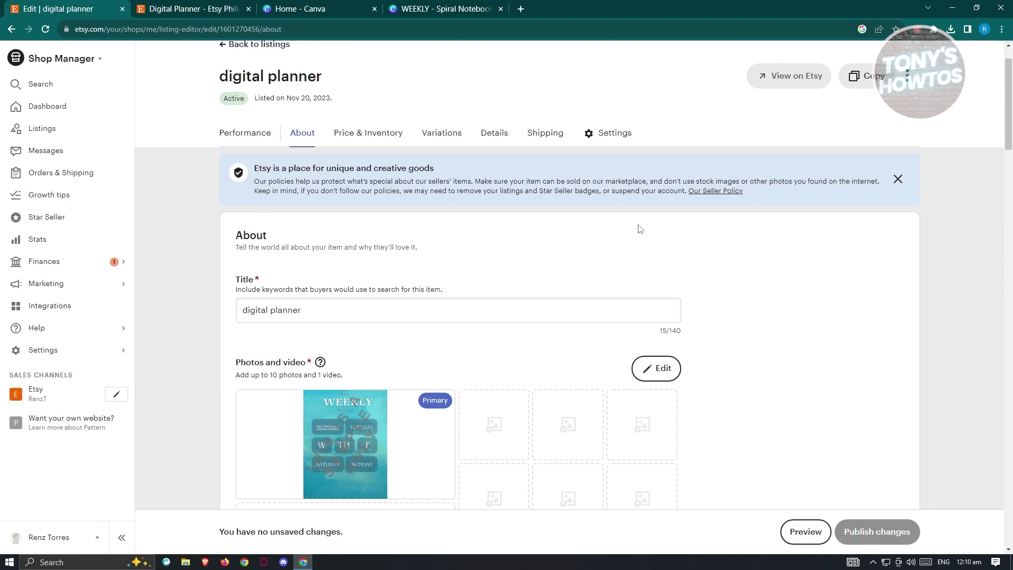
scroll(640, 229, up, 1)
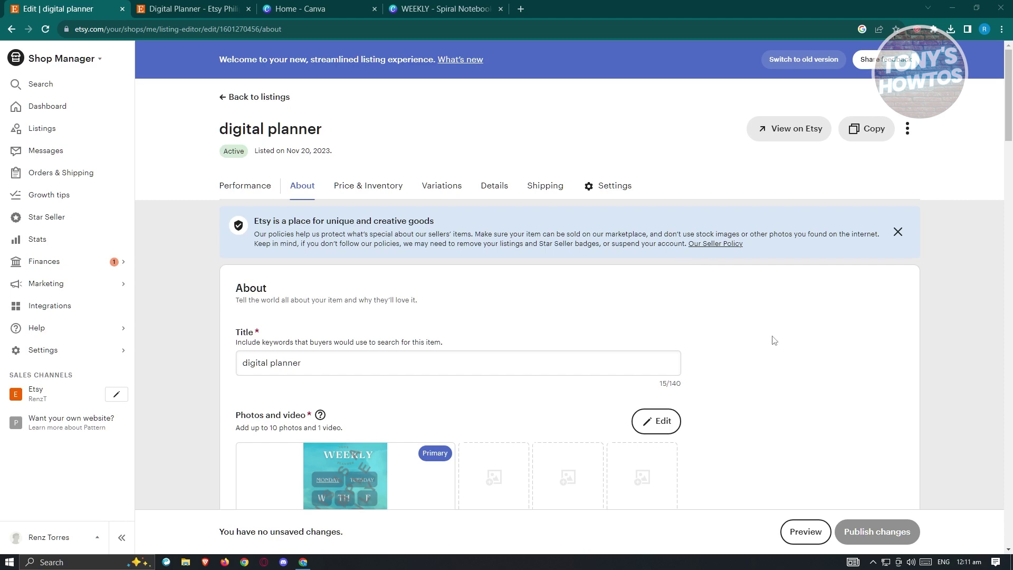
scroll(774, 340, down, 10)
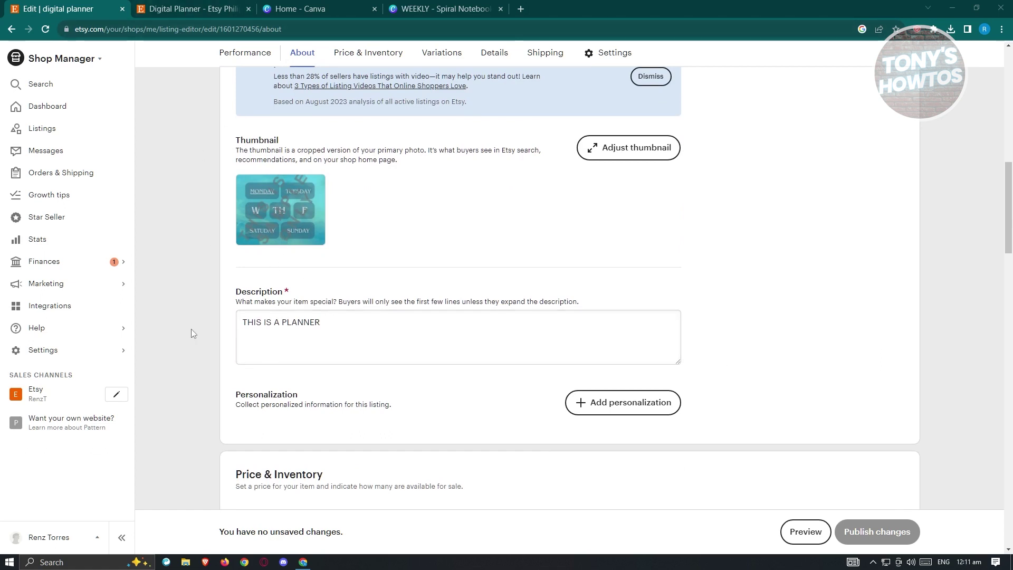
scroll(786, 398, down, 4)
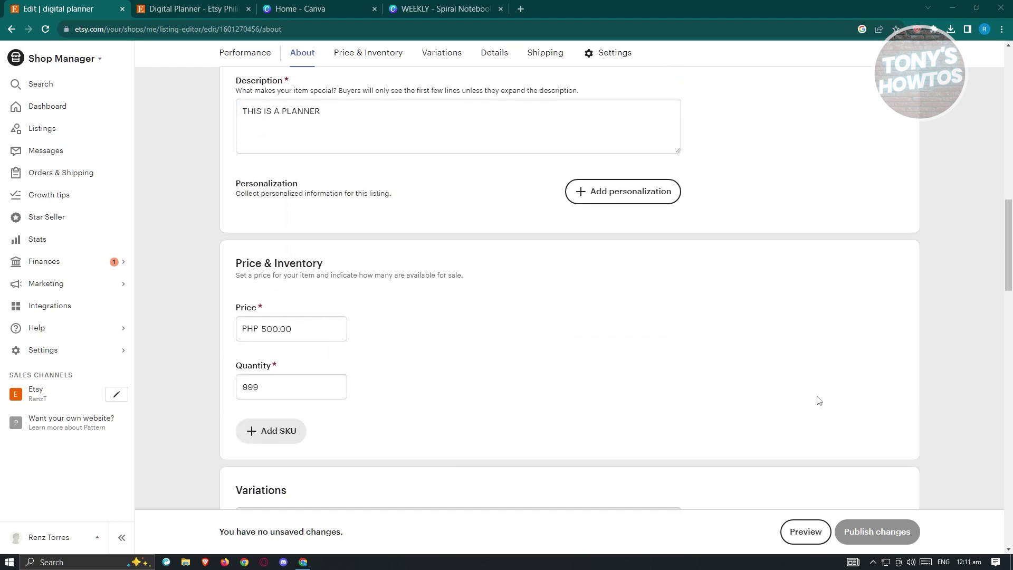
scroll(818, 401, down, 7)
scroll(818, 401, down, 7)
scroll(819, 401, up, 1)
scroll(818, 401, down, 6)
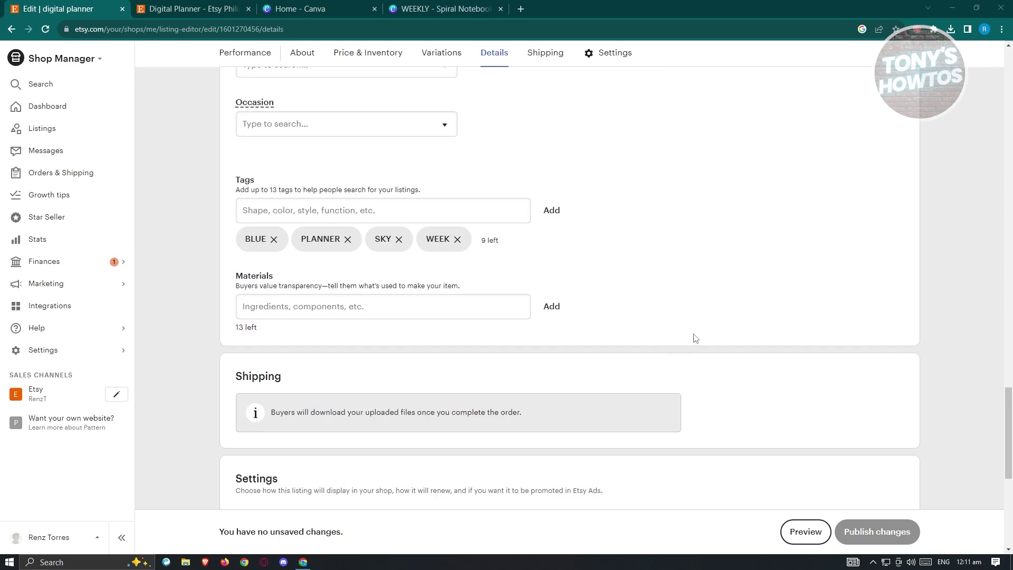
scroll(696, 337, down, 5)
scroll(686, 335, up, 3)
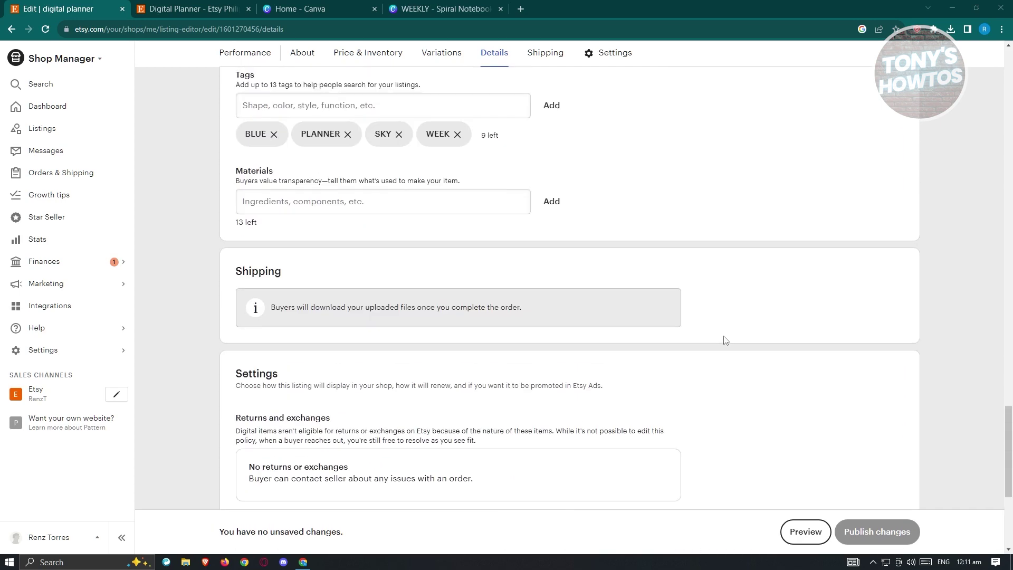
scroll(725, 341, up, 17)
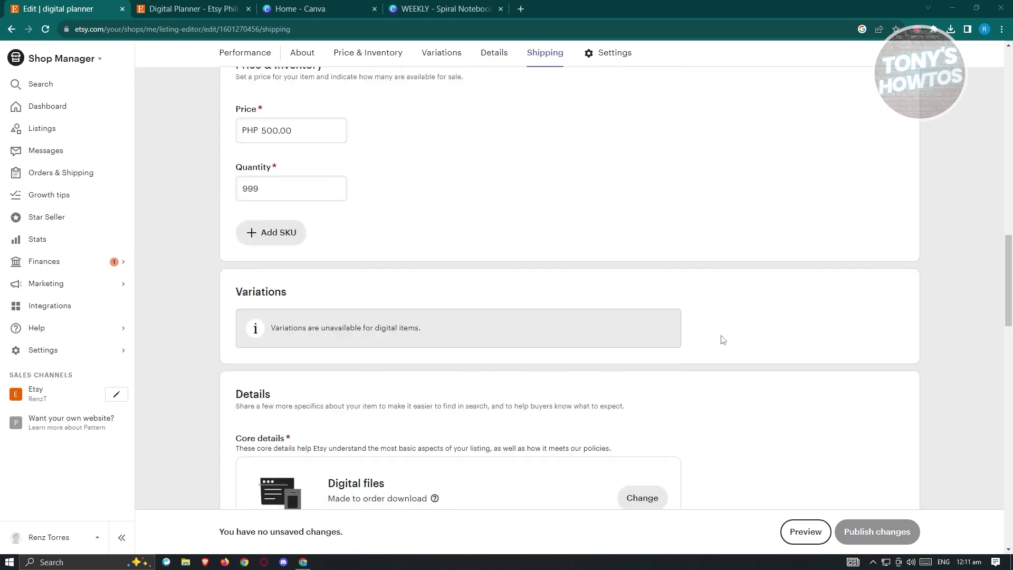
scroll(633, 348, down, 2)
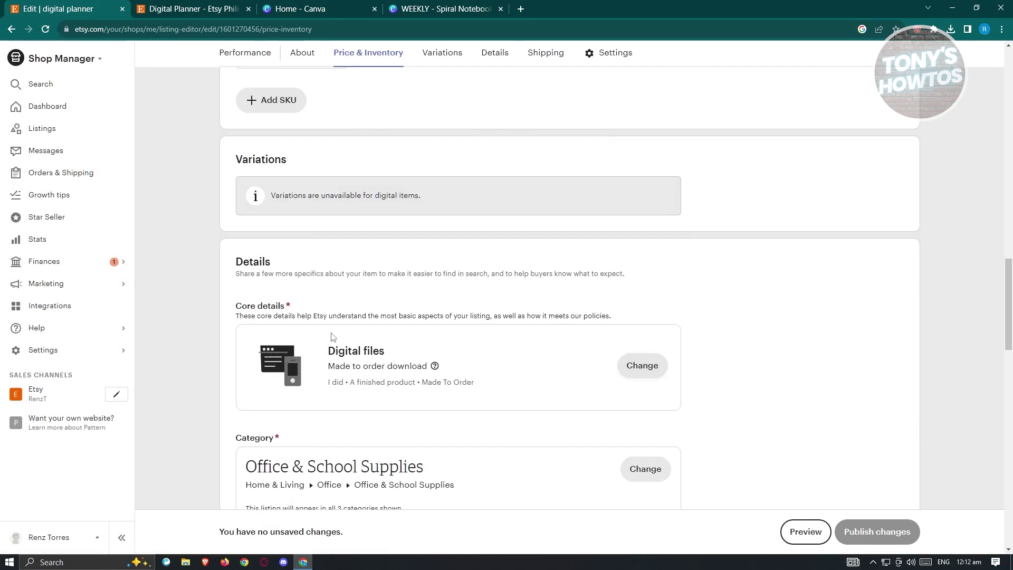
Step: Change the core details' 'When was it made?' to 2020 - 2023 and apply it
click(643, 374)
scroll(438, 337, down, 3)
click(402, 384)
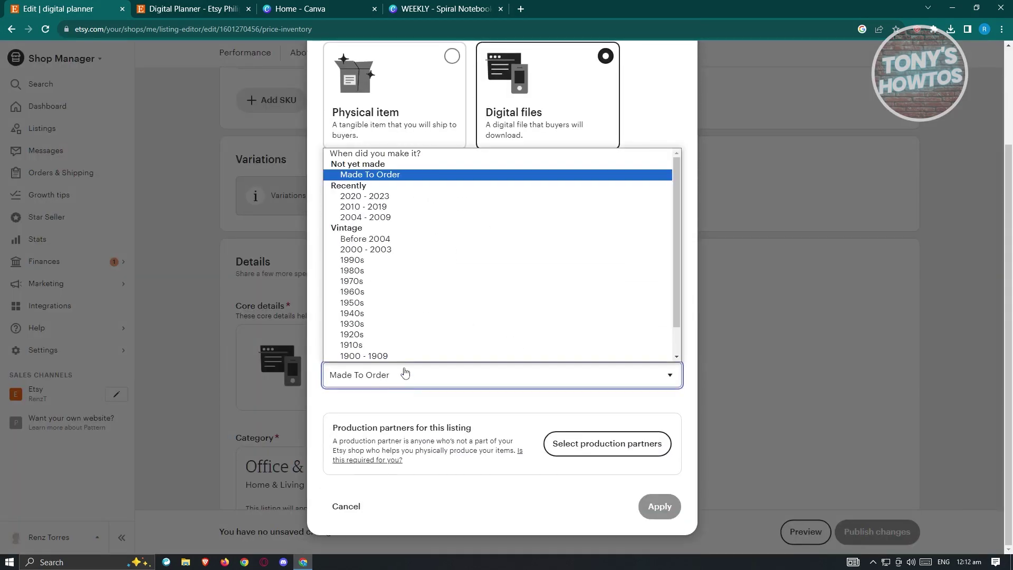
click(386, 197)
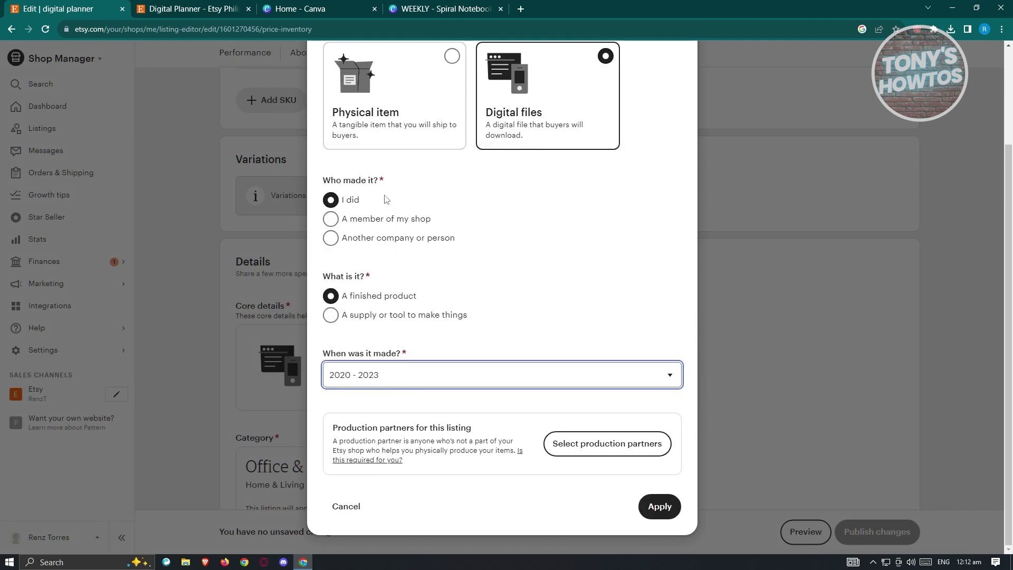
click(649, 505)
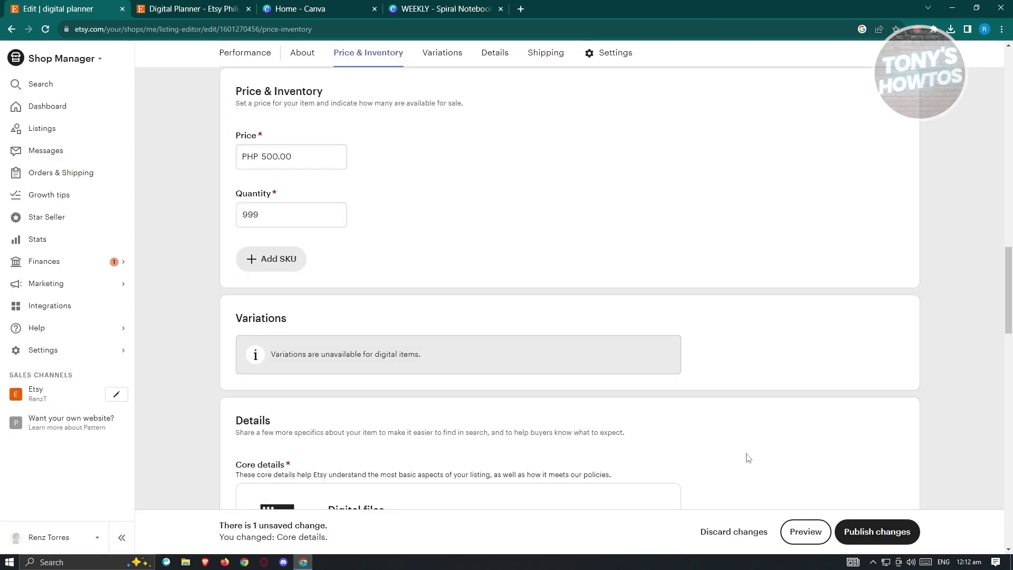
scroll(699, 324, down, 5)
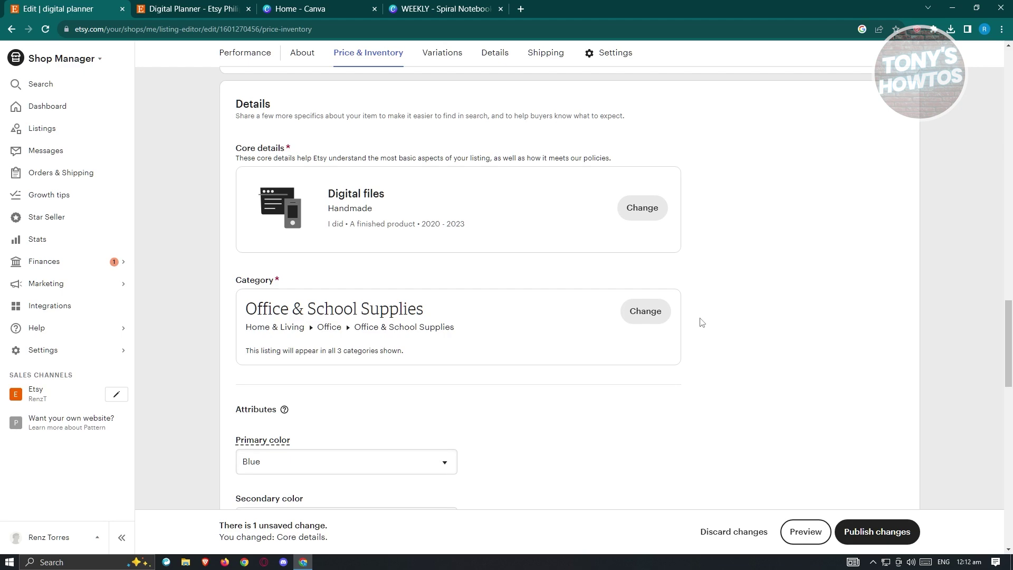
scroll(702, 322, down, 2)
scroll(702, 322, up, 10)
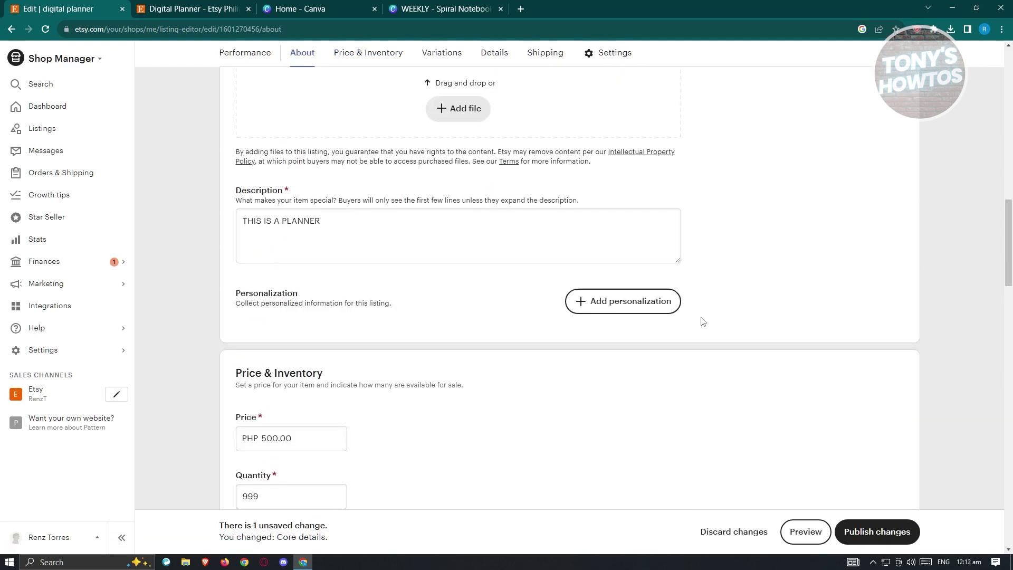
scroll(703, 322, up, 4)
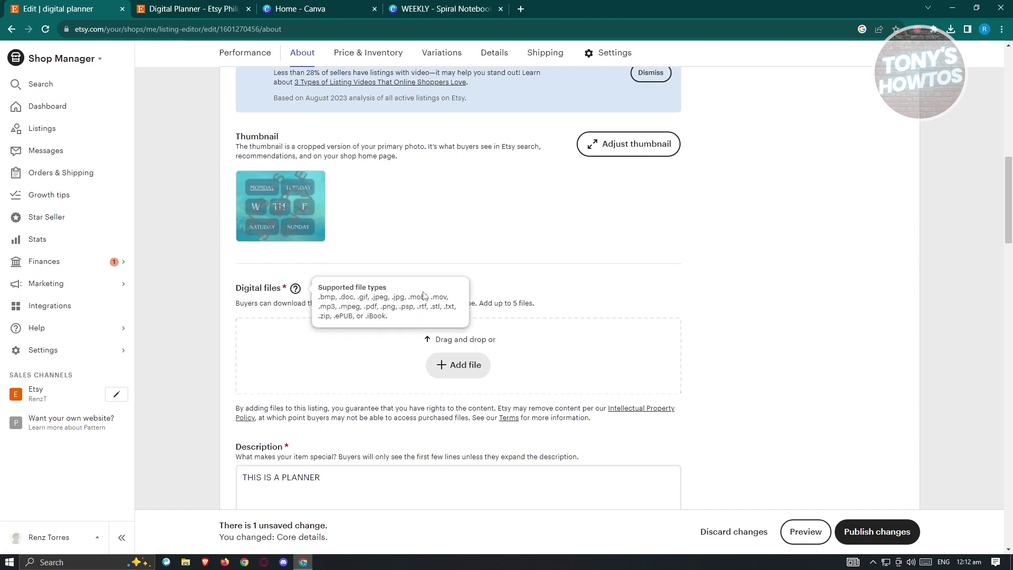
Step: Upload WEEKLY.pdf from Downloads as the digital file and publish the listing changes
click(464, 371)
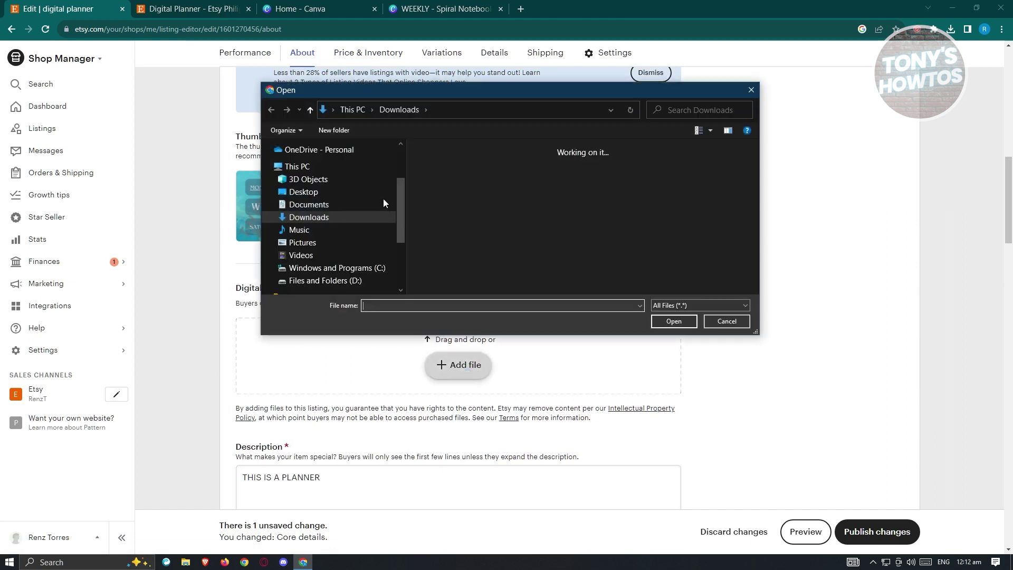
click(470, 216)
click(678, 321)
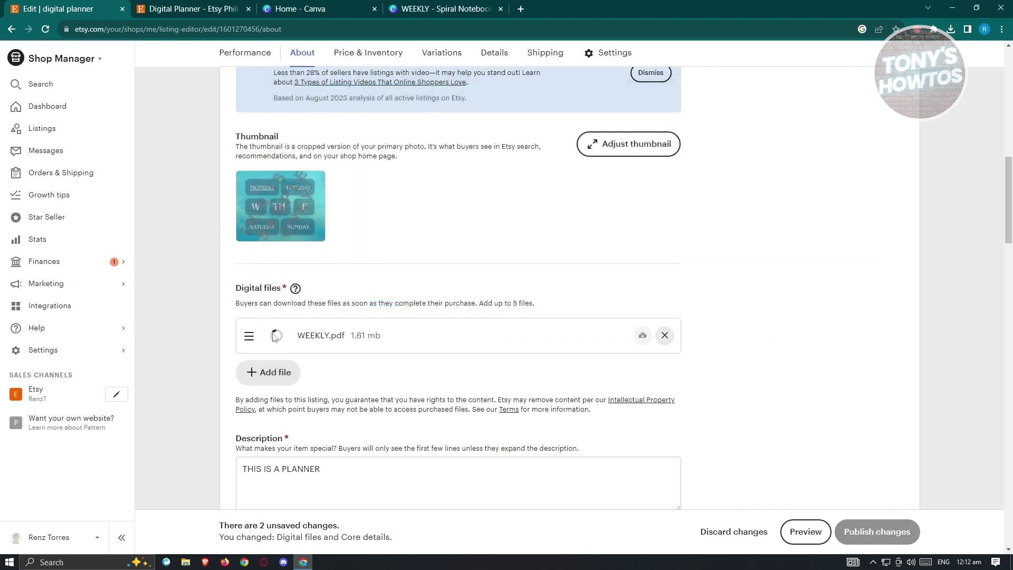
scroll(826, 362, up, 8)
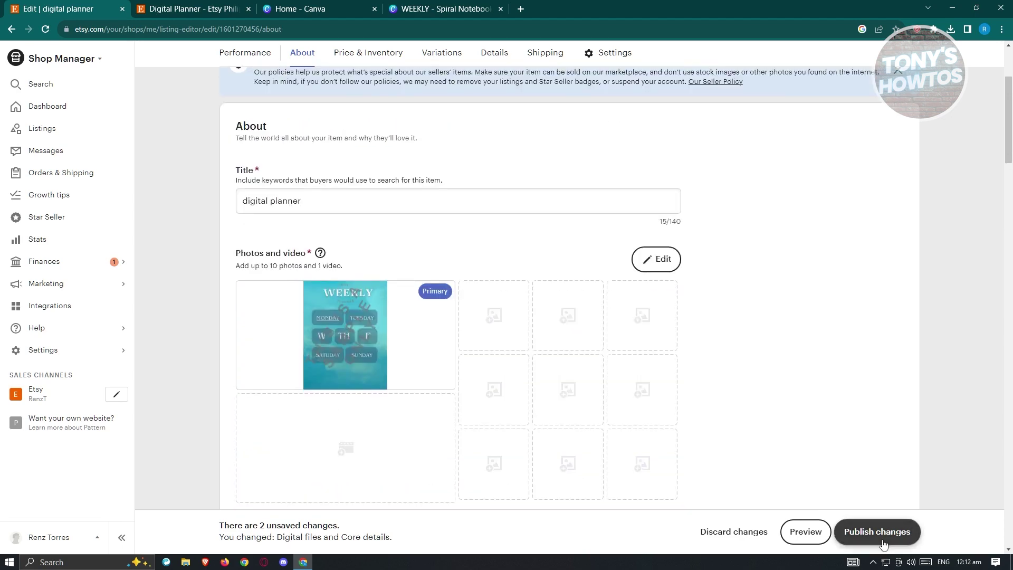
click(884, 544)
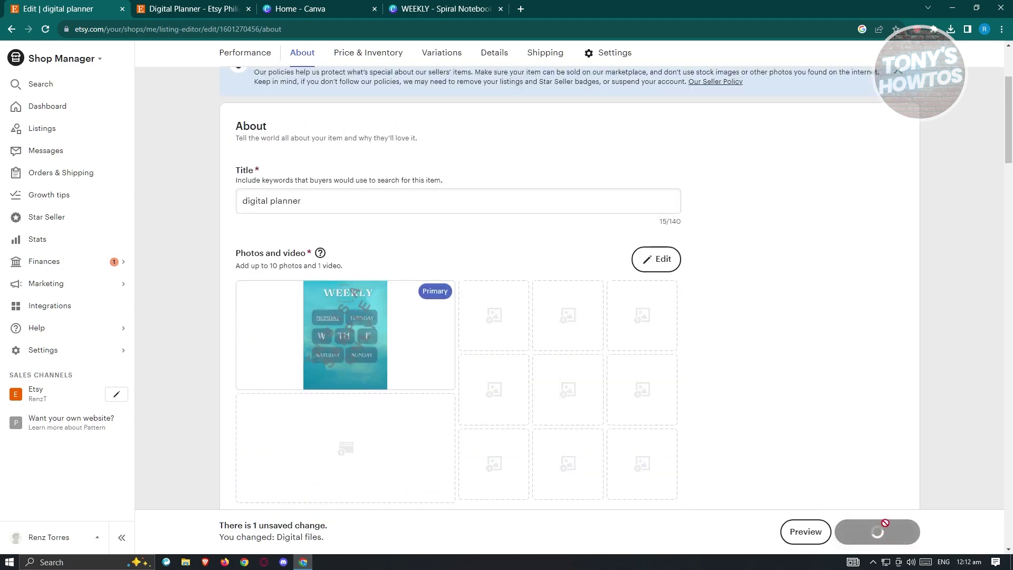